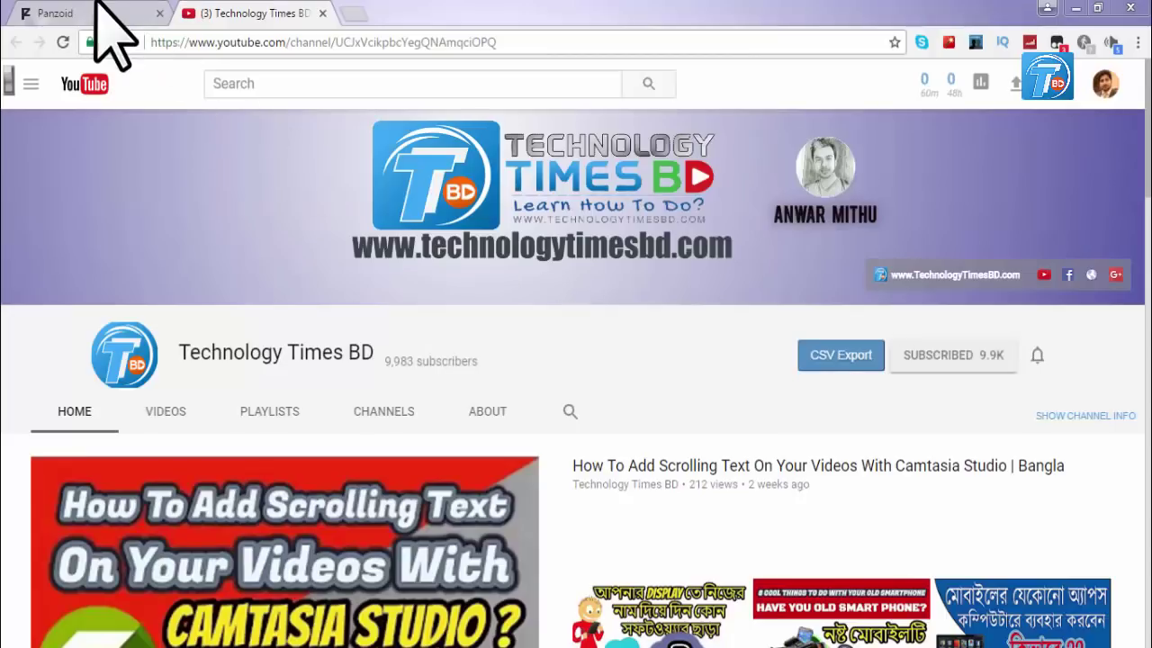
- Switch to Panzoid's Backgrounder 3 and open its basic background settings
{"action": "left_click", "coordinate": [95, 9]}
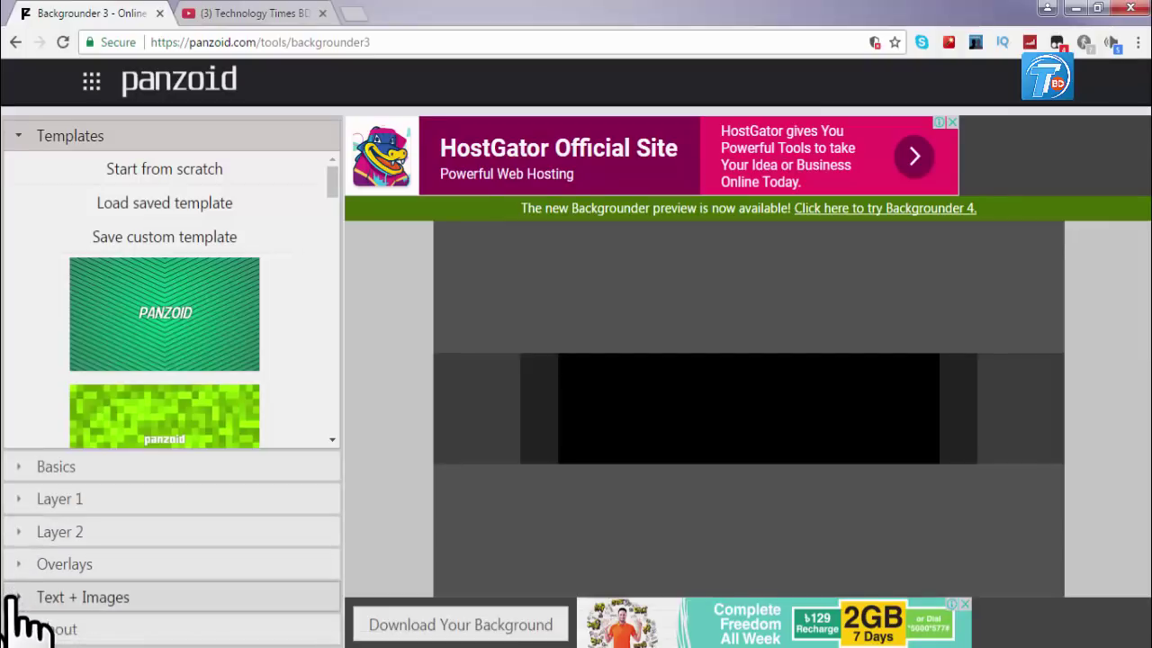
{"action": "left_click", "coordinate": [24, 464]}
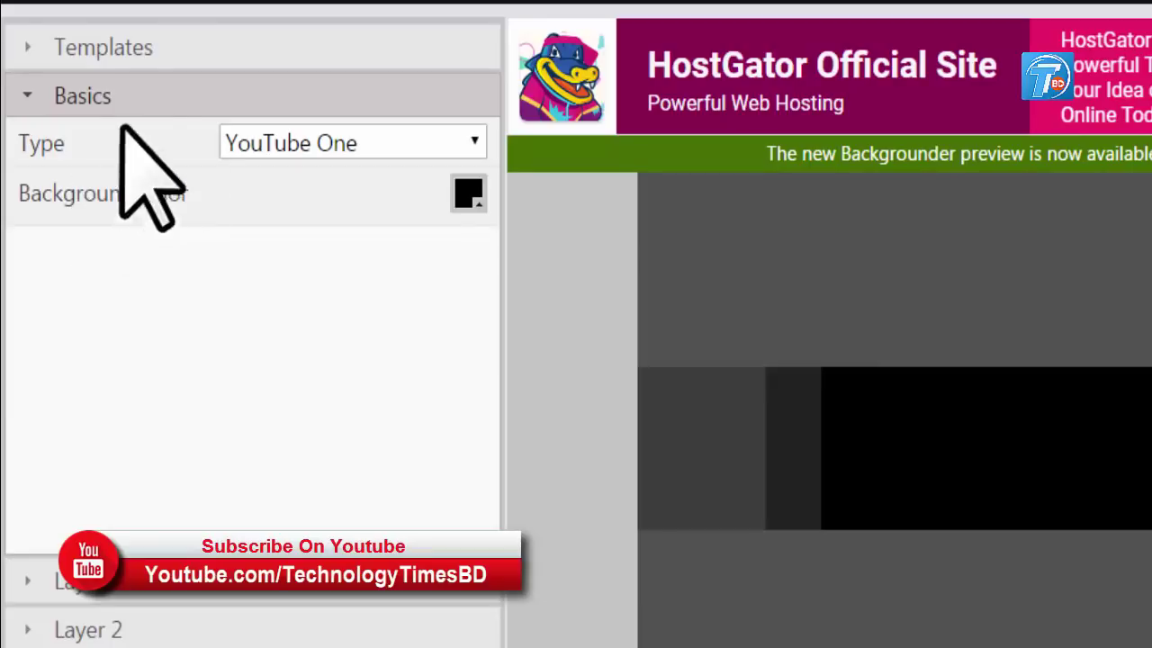
- Try the YouTube Channel Avatar, YouTube Thumbnail, Twitter and Facebook Cover Photo background types, ending on YouTube One
{"action": "left_click", "coordinate": [466, 142]}
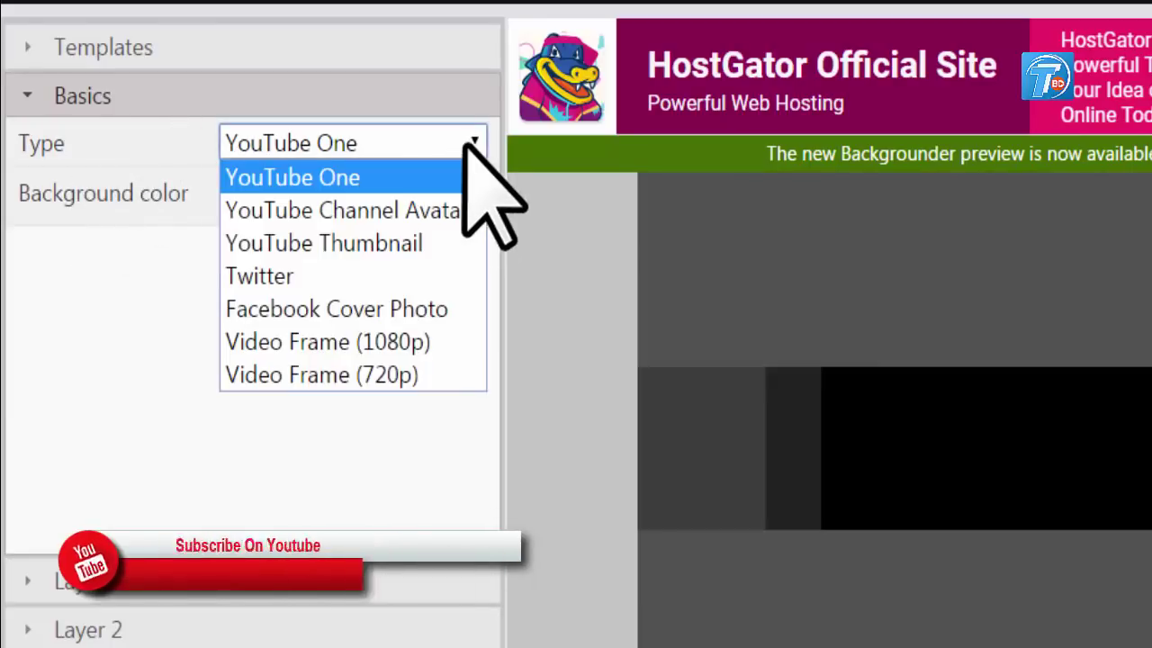
{"action": "left_click", "coordinate": [417, 210]}
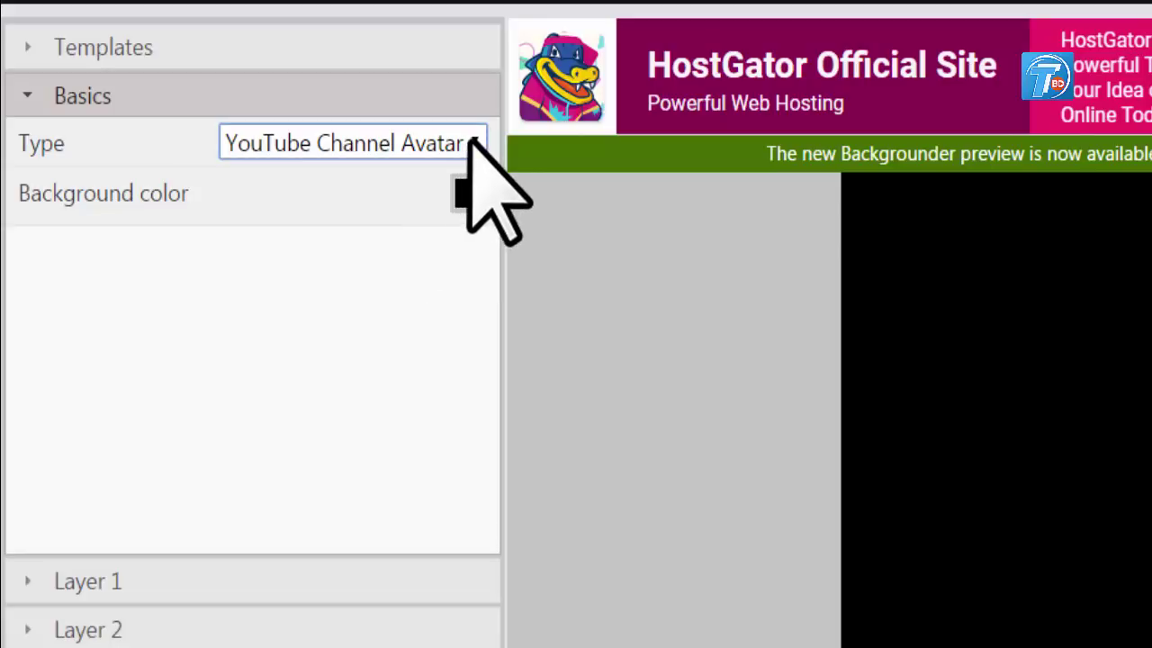
{"action": "left_click", "coordinate": [472, 144]}
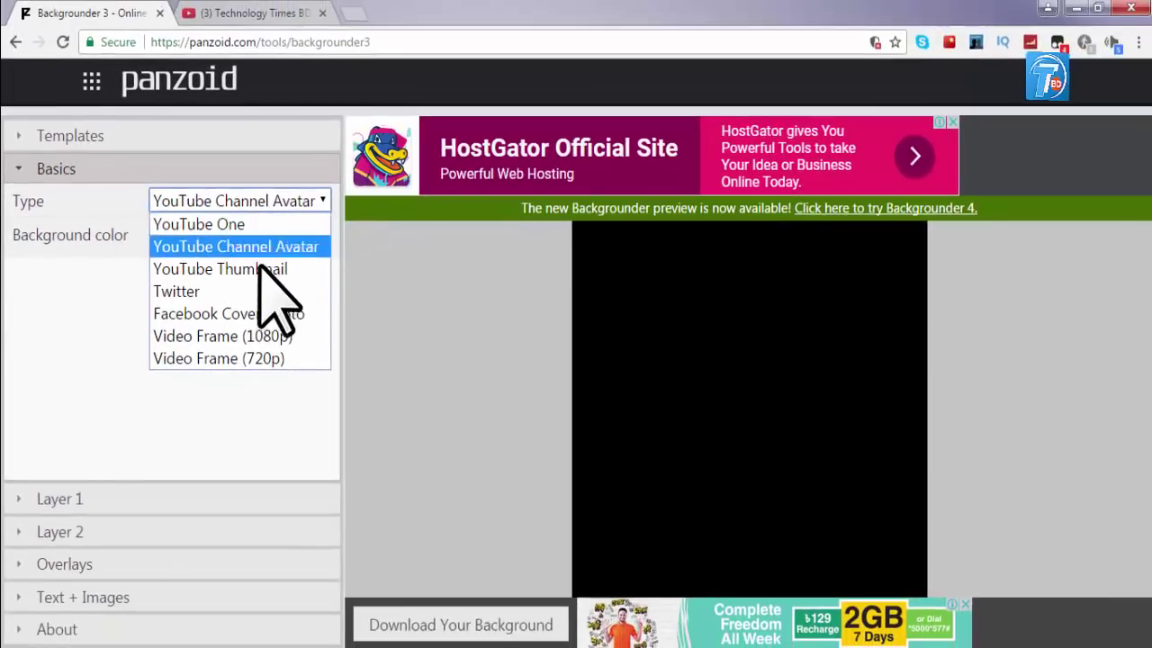
{"action": "left_click", "coordinate": [257, 267]}
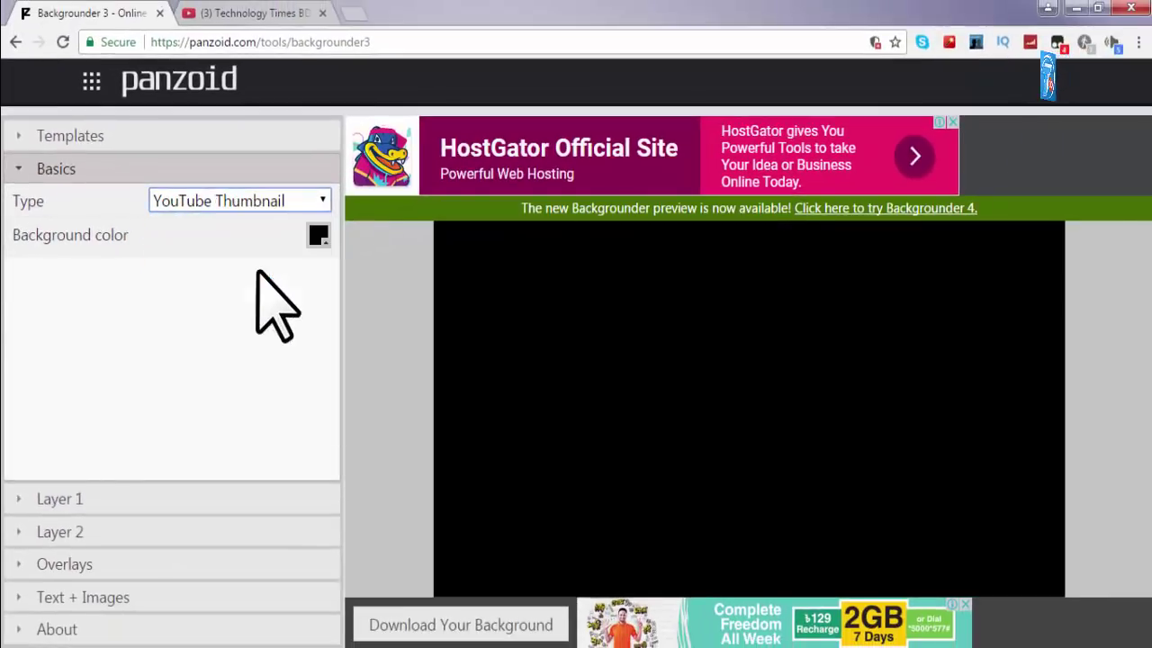
{"action": "left_click", "coordinate": [315, 209]}
{"action": "left_click", "coordinate": [221, 291]}
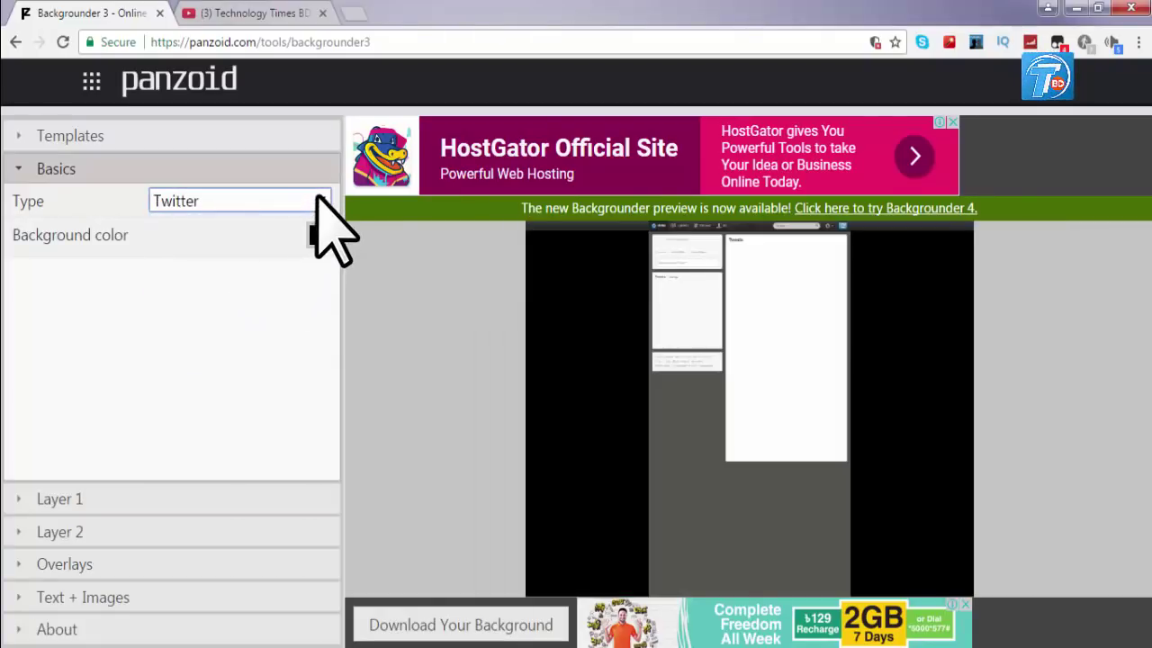
{"action": "left_click", "coordinate": [316, 201]}
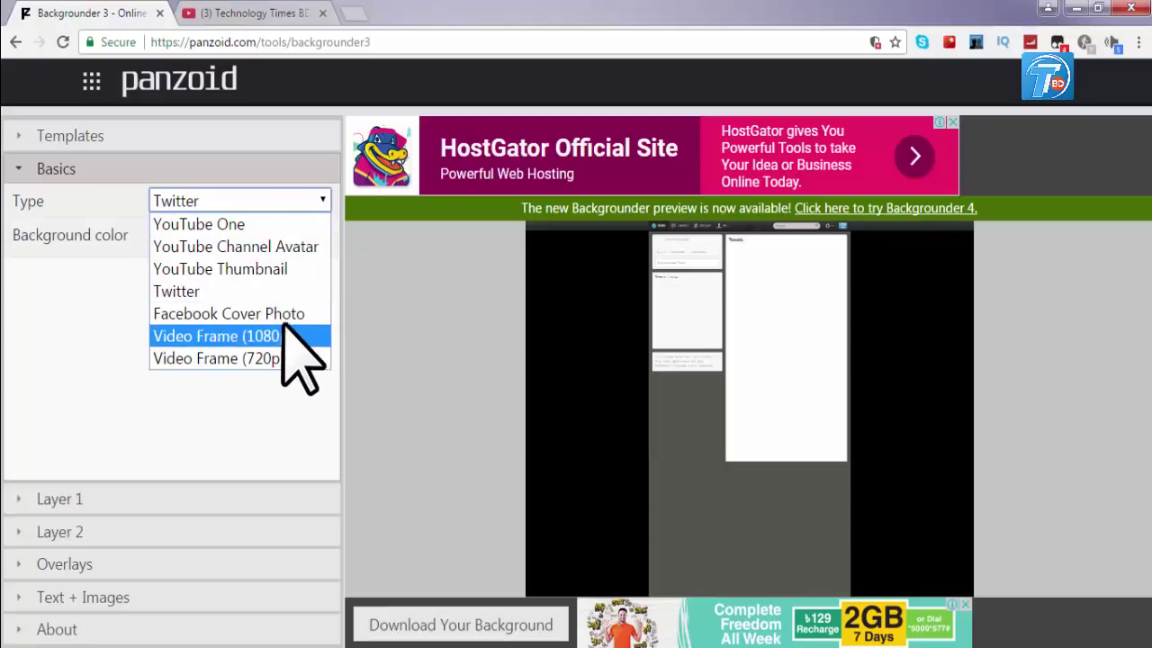
{"action": "left_click", "coordinate": [286, 313]}
{"action": "left_click", "coordinate": [321, 201]}
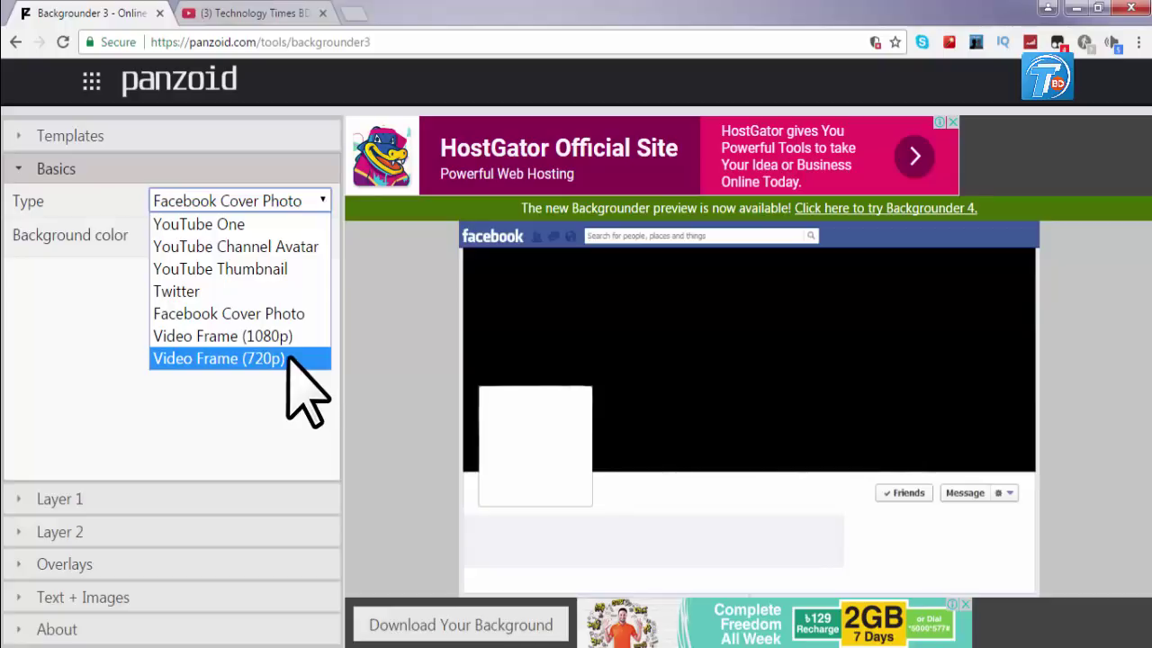
{"action": "left_click", "coordinate": [287, 226]}
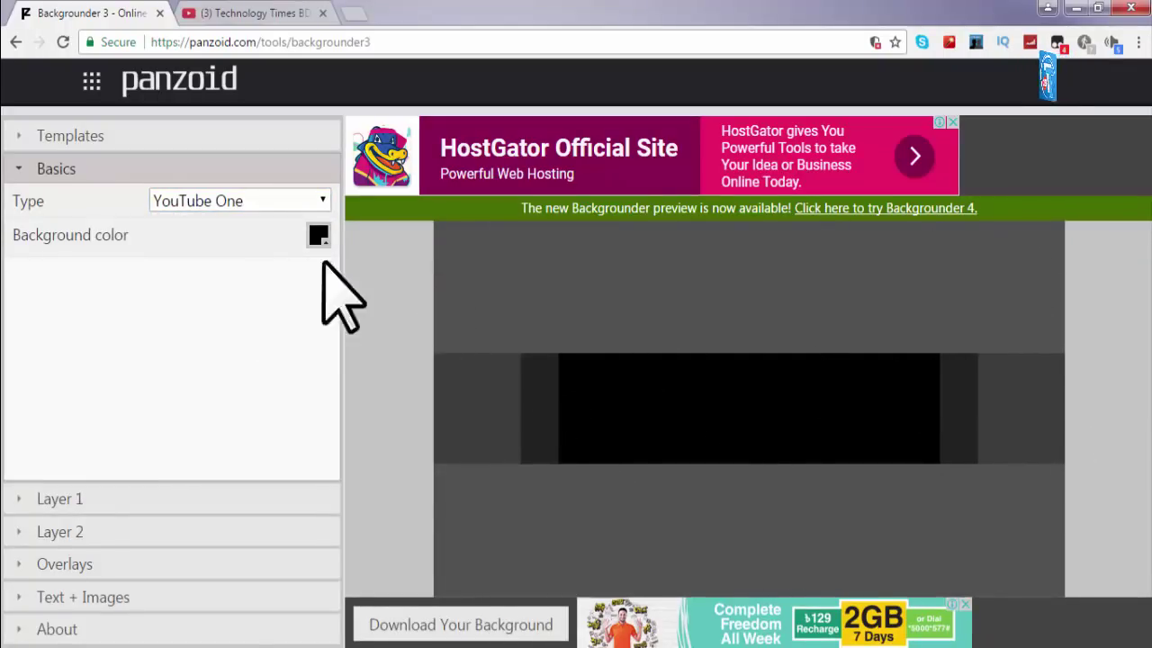
- Examine the banner on the Technology Times BD YouTube channel and return to Backgrounder 3
{"action": "left_click", "coordinate": [274, 12]}
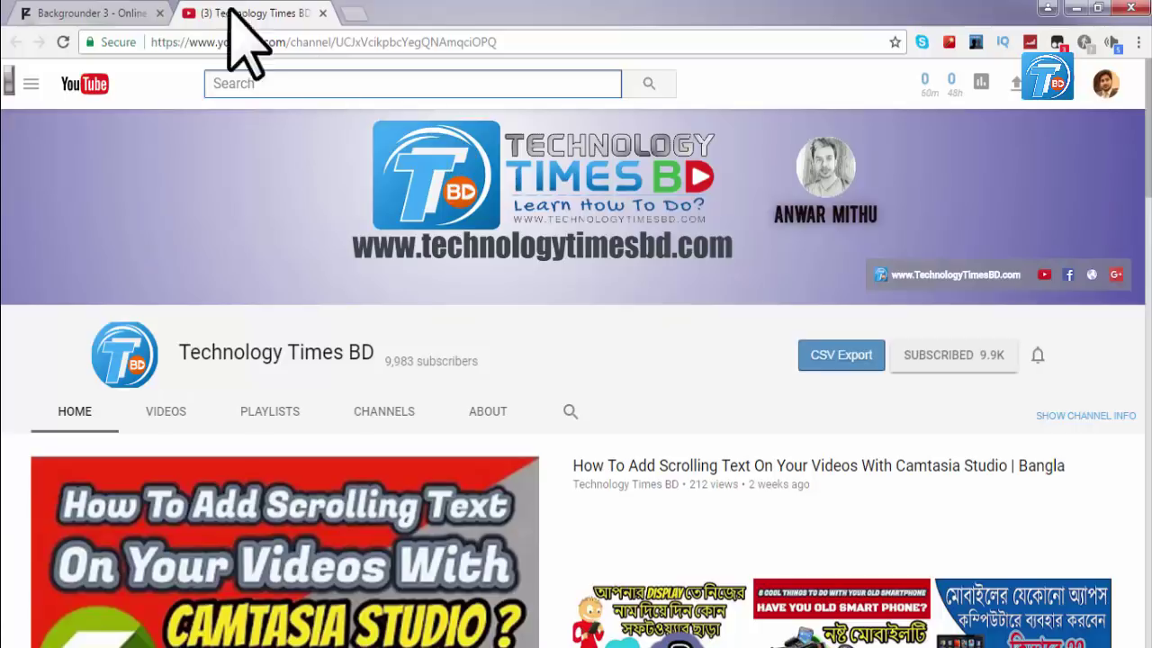
{"action": "left_click", "coordinate": [90, 12]}
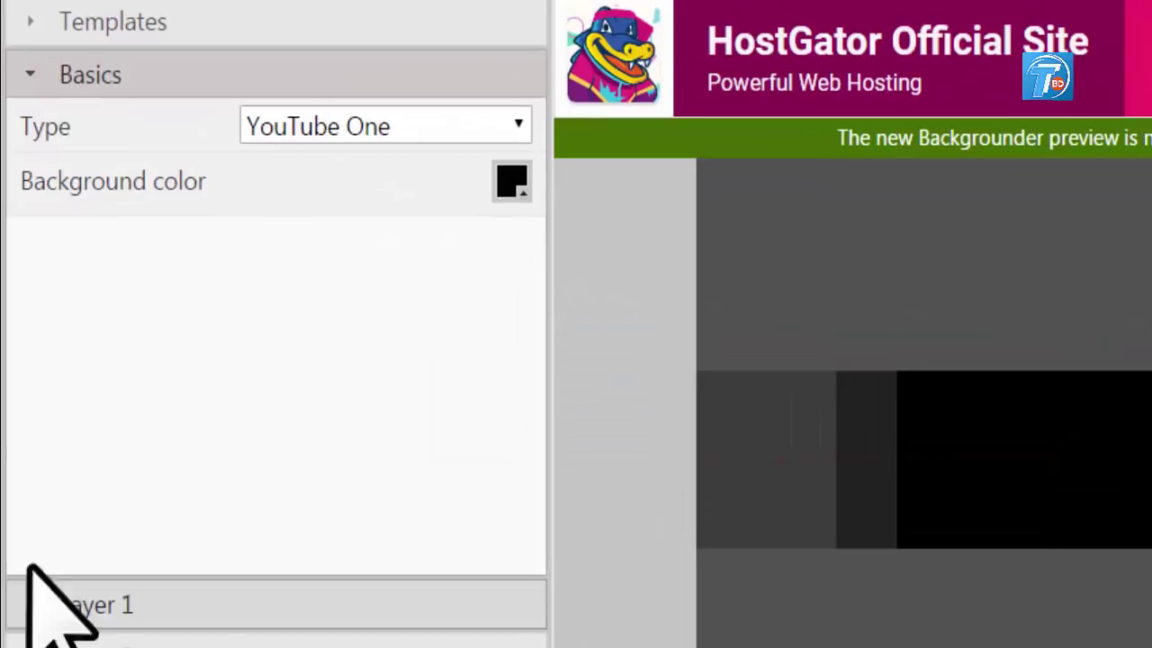
- Browse the ready-made templates and apply the dark purple gradient template with centred text
{"action": "left_click", "coordinate": [41, 27]}
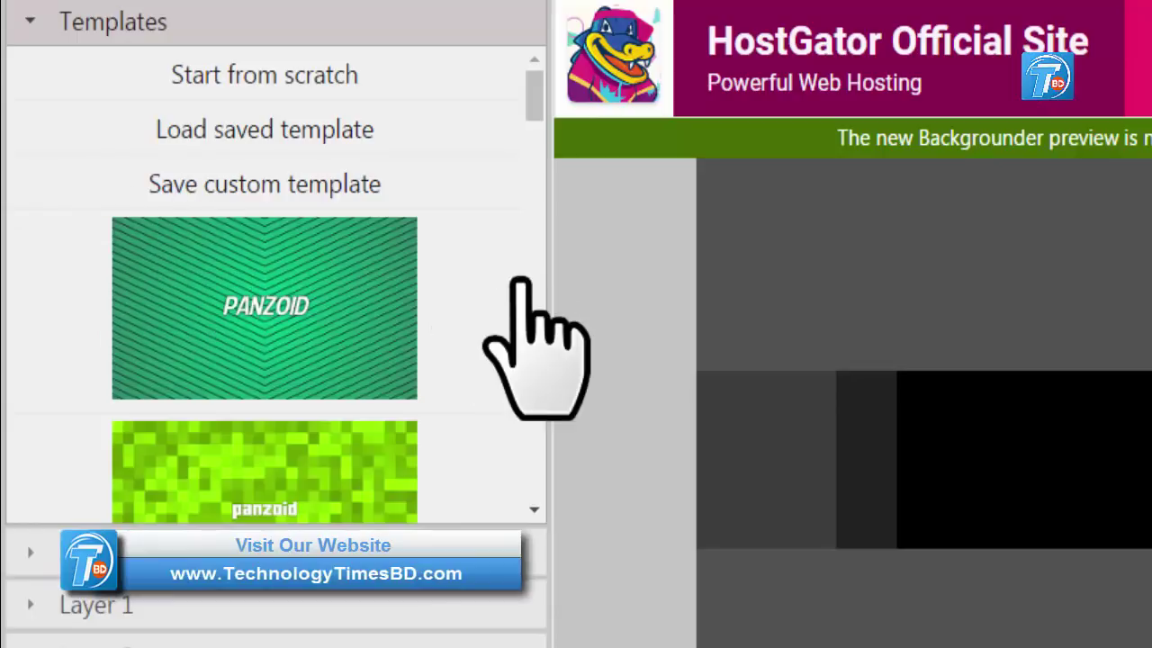
{"action": "scroll", "coordinate": [498, 281], "scroll_direction": "down", "scroll_amount": 5}
{"action": "scroll", "coordinate": [497, 281], "scroll_direction": "down", "scroll_amount": 10}
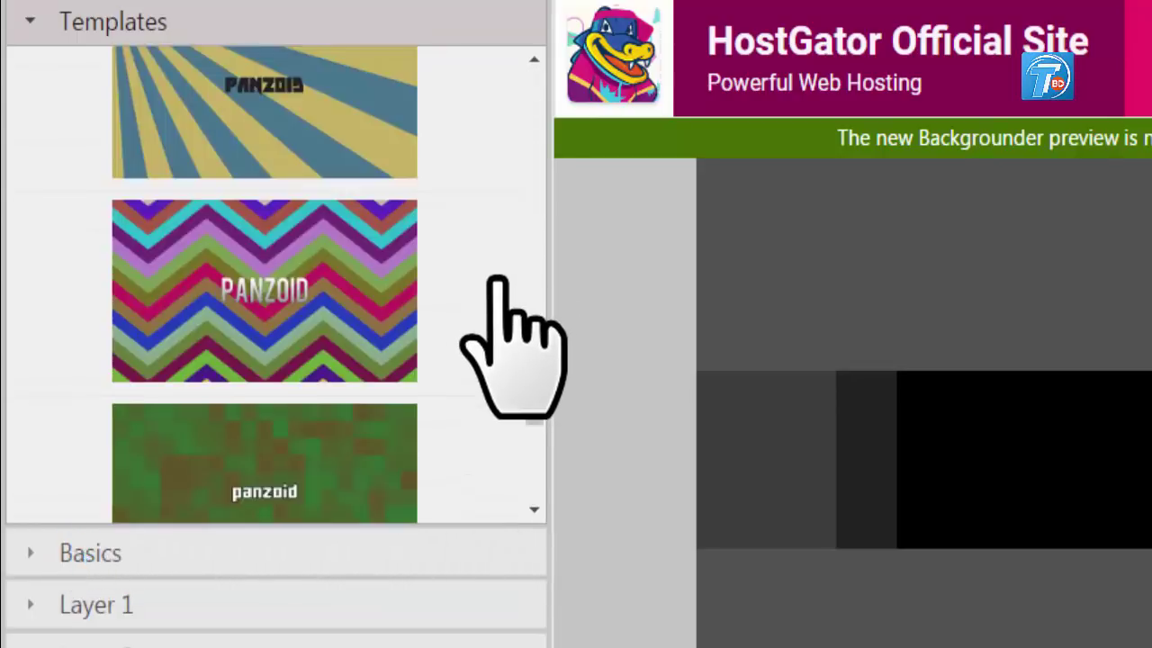
{"action": "scroll", "coordinate": [494, 279], "scroll_direction": "up", "scroll_amount": 4}
{"action": "scroll", "coordinate": [495, 279], "scroll_direction": "up", "scroll_amount": 10}
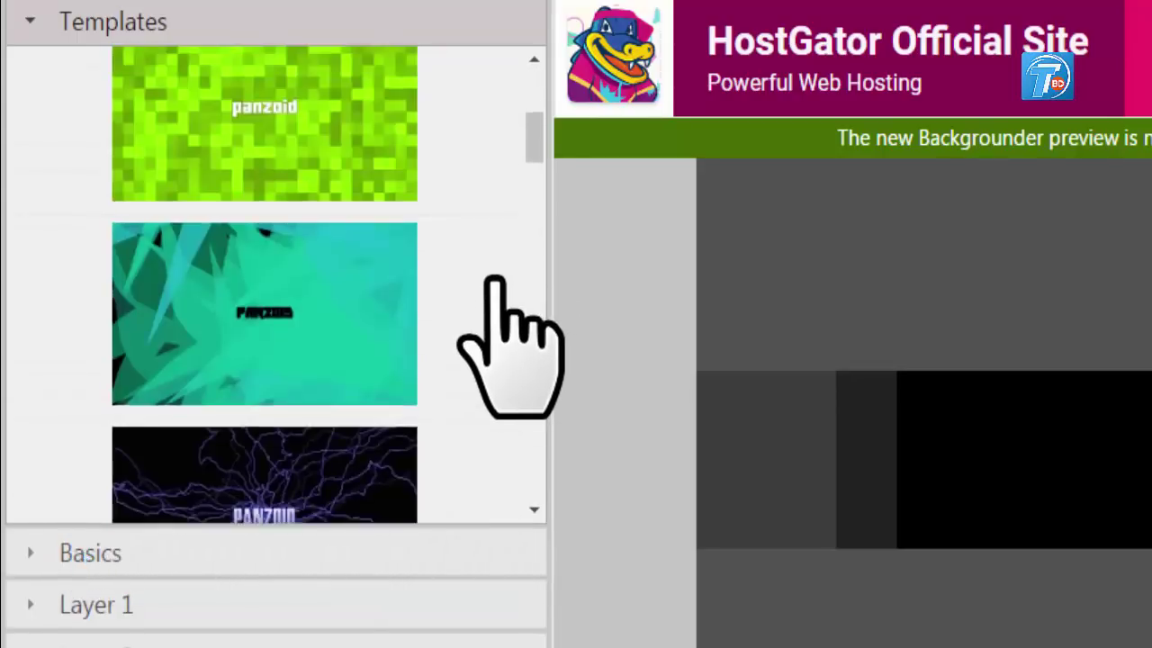
{"action": "scroll", "coordinate": [270, 296], "scroll_direction": "down", "scroll_amount": 10}
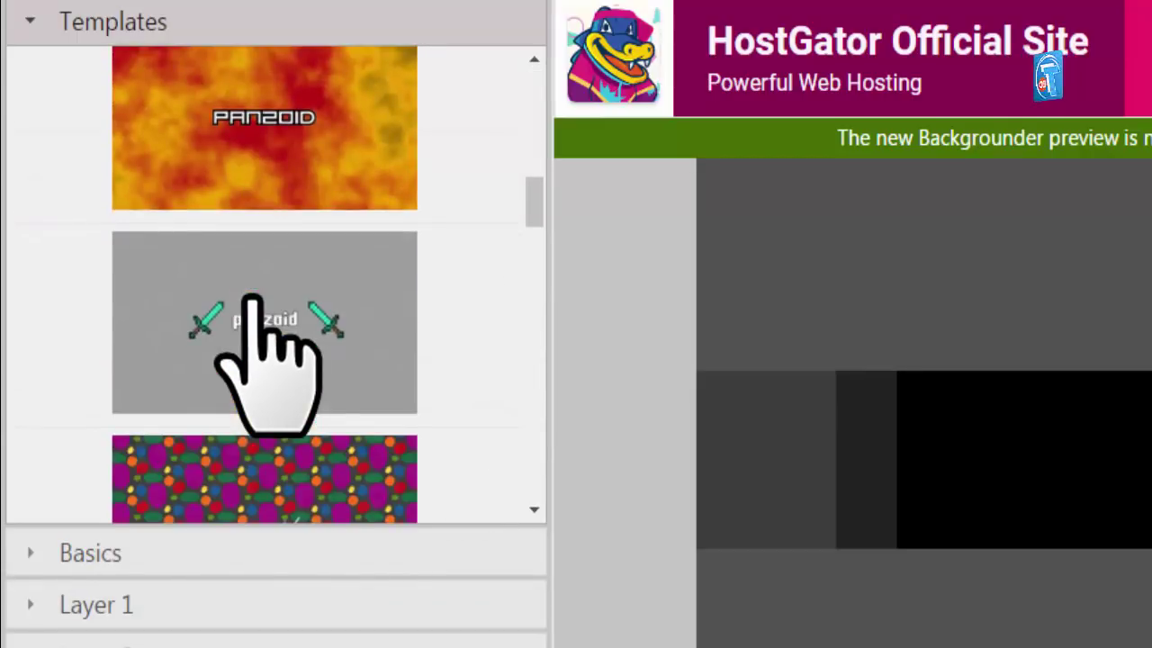
{"action": "scroll", "coordinate": [252, 302], "scroll_direction": "down", "scroll_amount": 10}
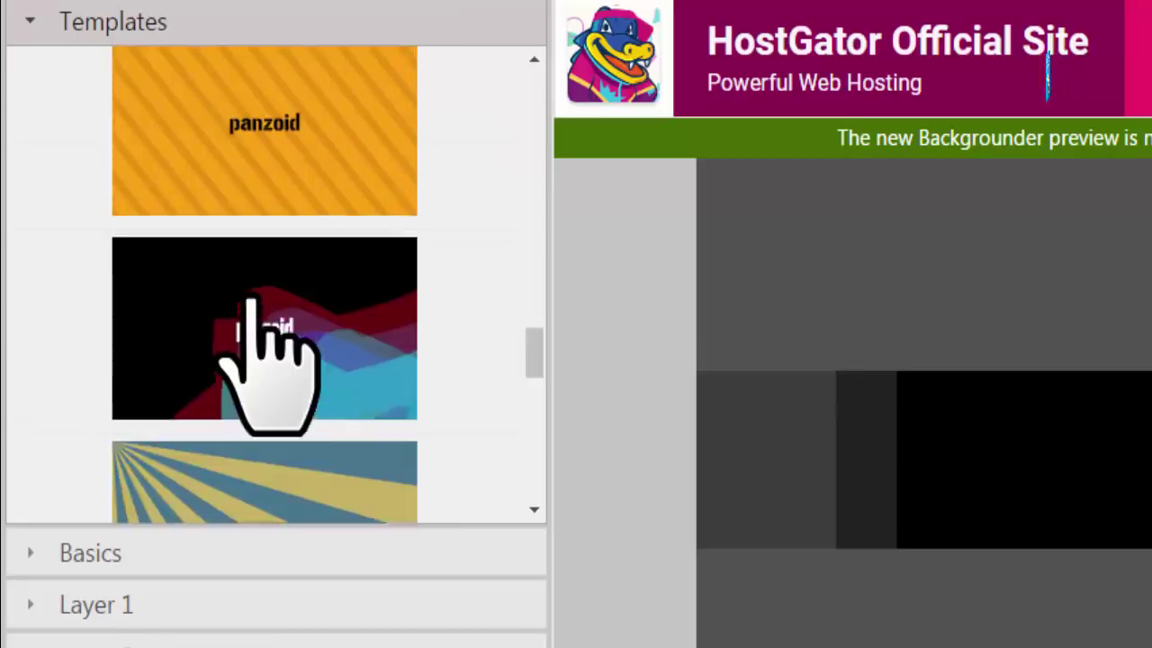
{"action": "scroll", "coordinate": [248, 301], "scroll_direction": "up", "scroll_amount": 8}
{"action": "scroll", "coordinate": [245, 297], "scroll_direction": "down", "scroll_amount": 3}
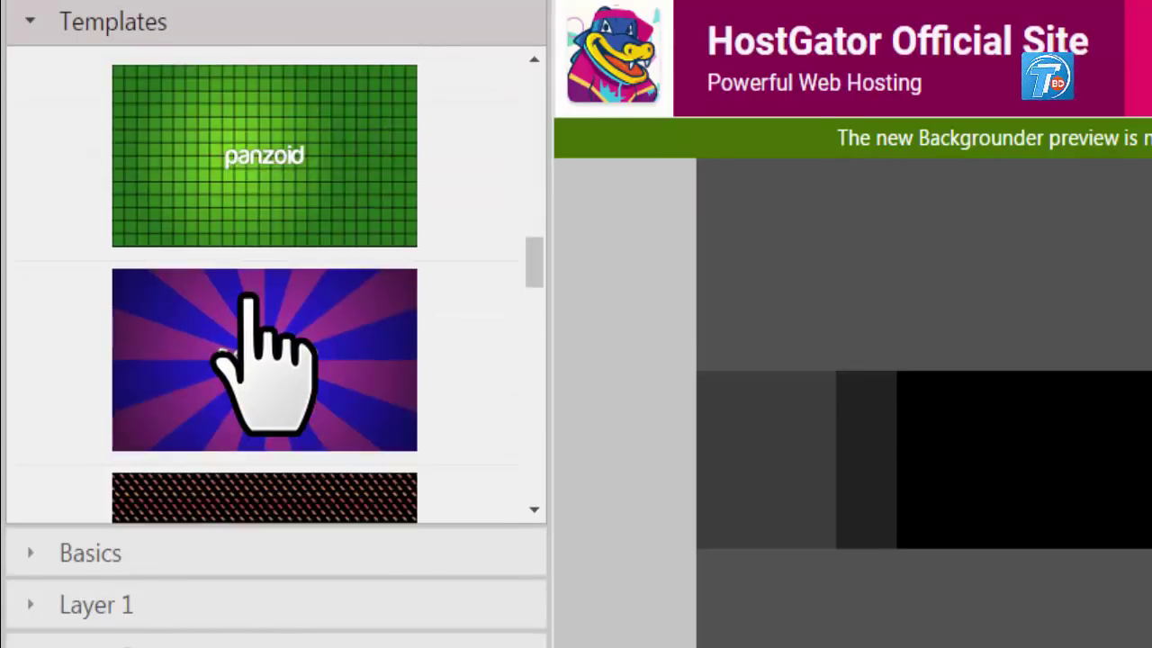
{"action": "scroll", "coordinate": [245, 297], "scroll_direction": "down", "scroll_amount": 5}
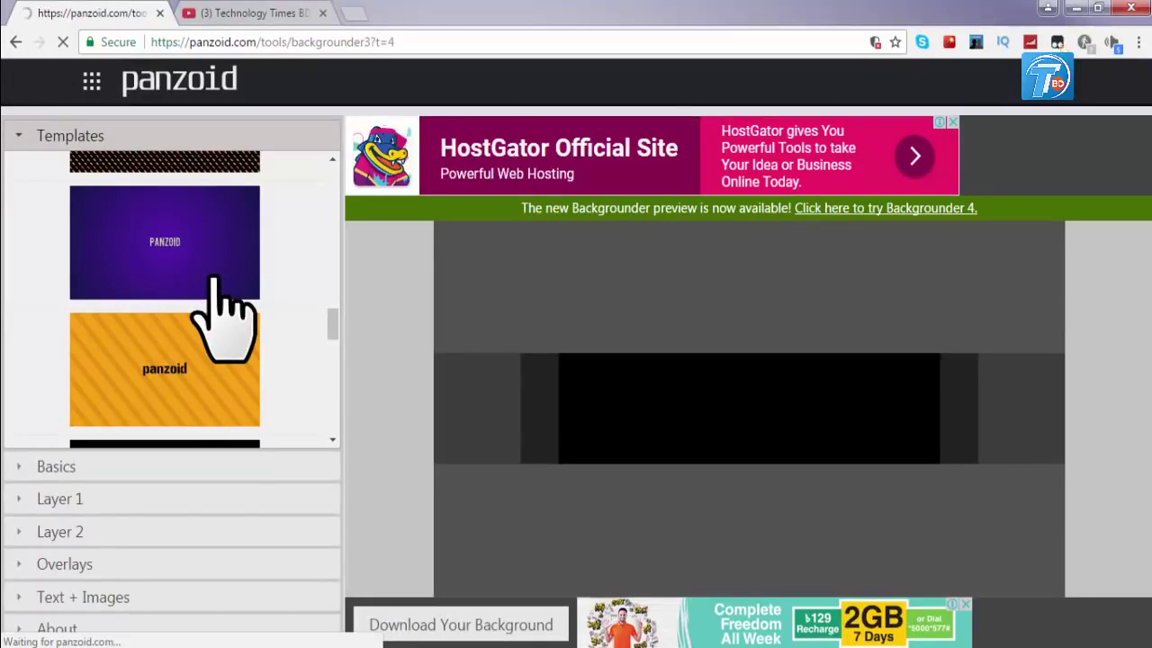
{"action": "left_click", "coordinate": [214, 279]}
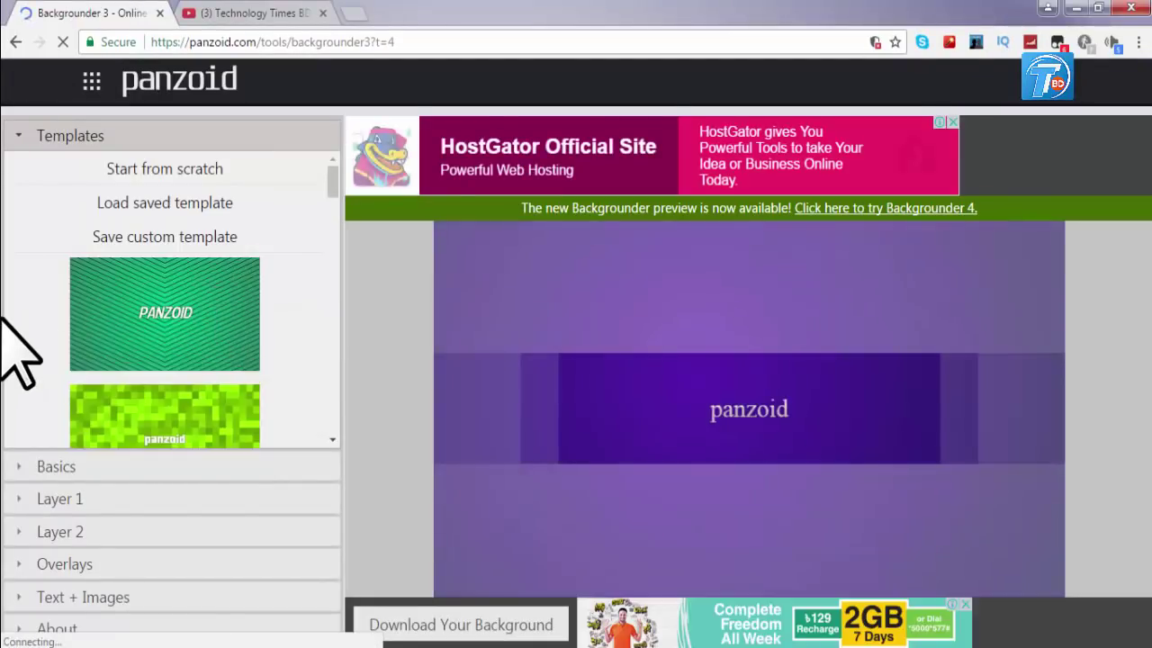
- Set the starting colour of Layer 1's radial gradient to bright turquoise, about RGB 41, 244, 217
{"action": "left_click", "coordinate": [18, 464]}
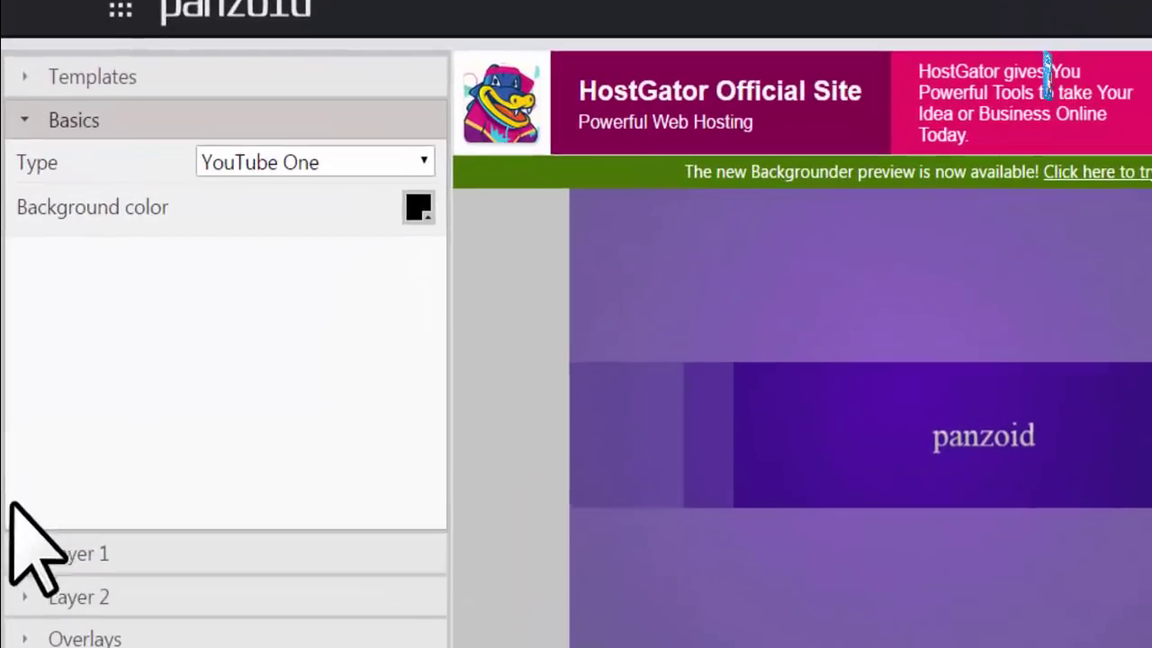
{"action": "left_click", "coordinate": [20, 567]}
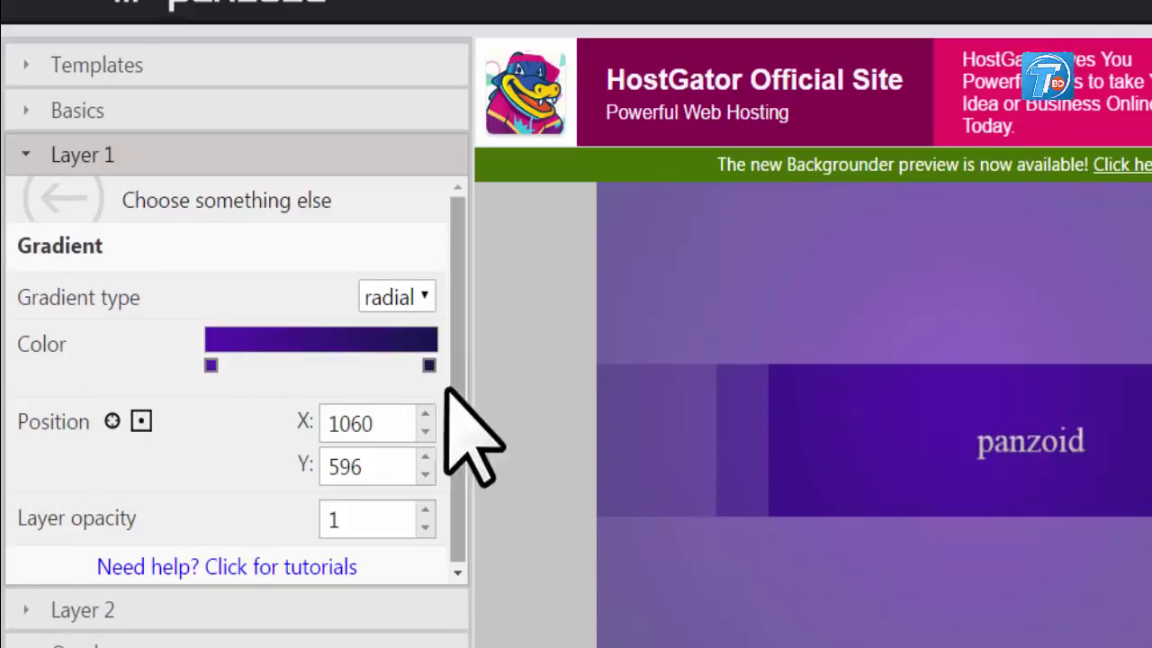
{"action": "left_click", "coordinate": [210, 364]}
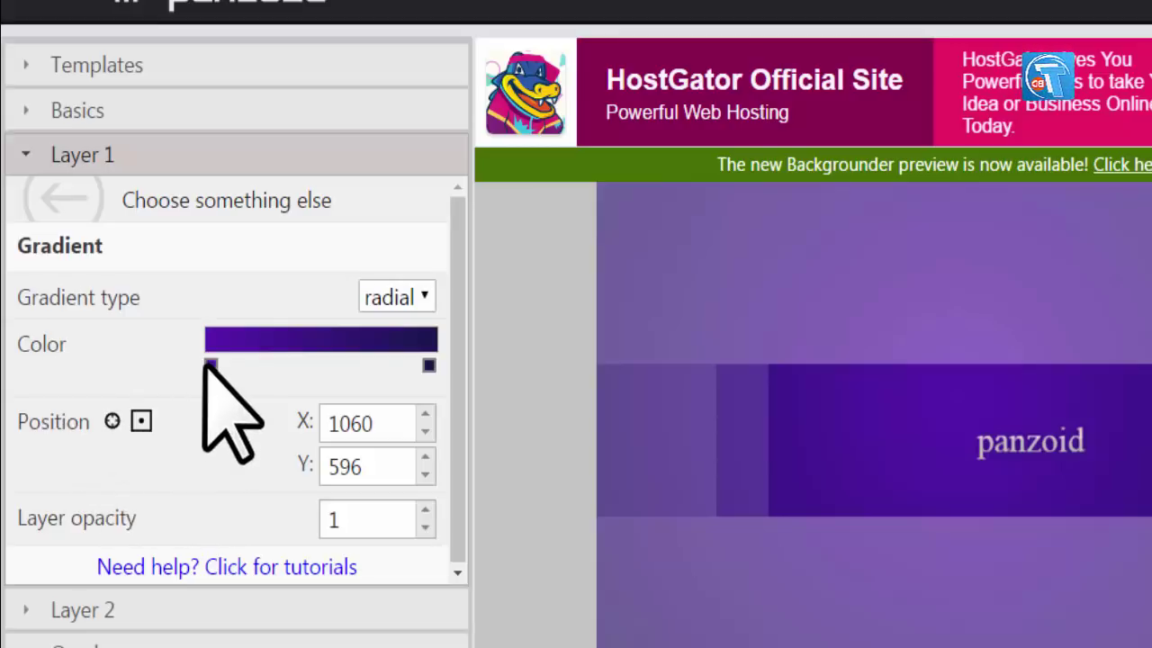
{"action": "left_click", "coordinate": [233, 396]}
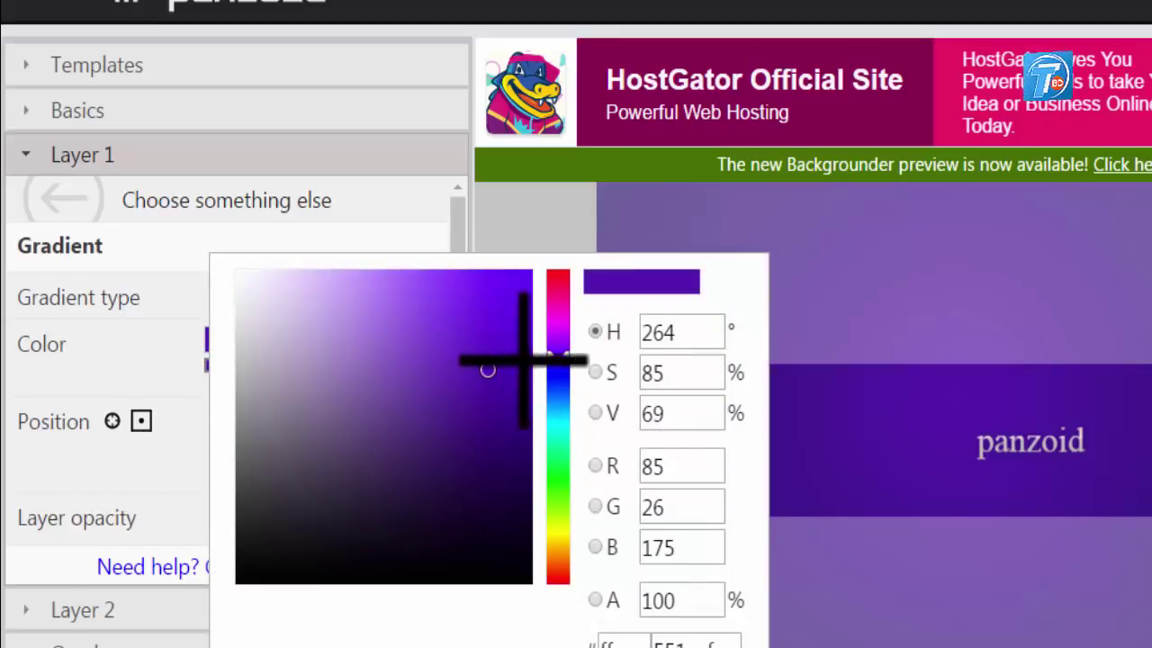
{"action": "mouse_move", "coordinate": [538, 353]}
{"action": "left_mouse_down"}
{"action": "mouse_move", "coordinate": [539, 535]}
{"action": "mouse_move", "coordinate": [552, 278]}
{"action": "mouse_move", "coordinate": [540, 545]}
{"action": "mouse_move", "coordinate": [541, 421]}
{"action": "mouse_move", "coordinate": [540, 435]}
{"action": "left_mouse_up"}
{"action": "left_click_drag", "start_coordinate": [486, 369], "coordinate": [483, 284]}
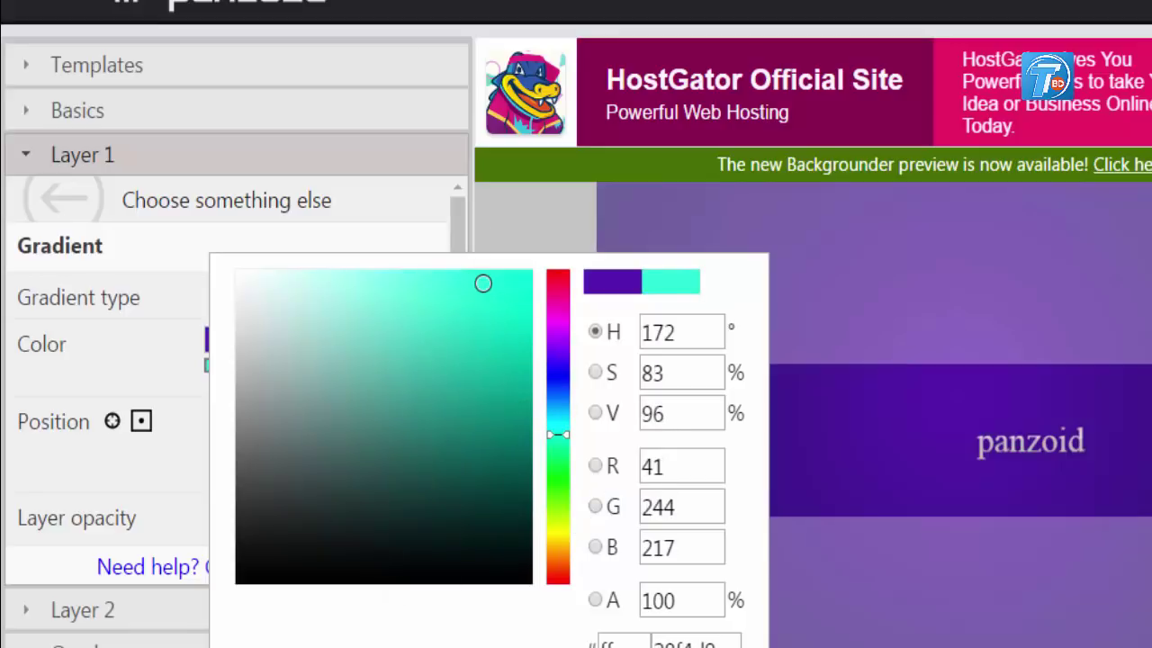
{"action": "left_click", "coordinate": [611, 562]}
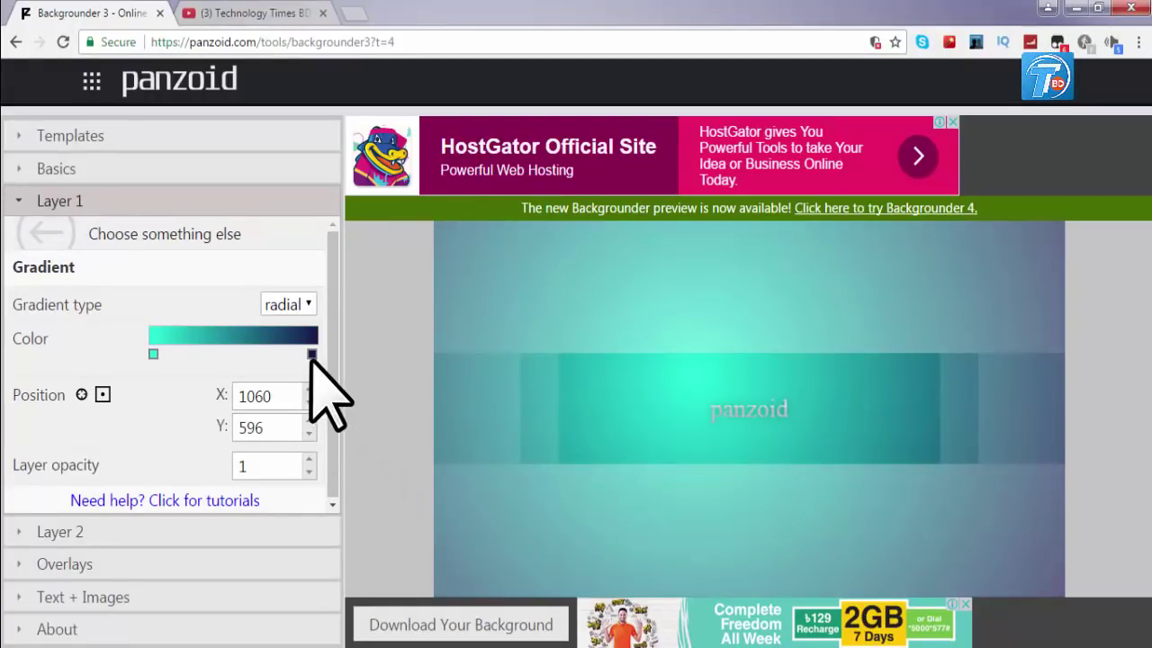
- Set the end colour of Layer 1's gradient to black
{"action": "left_click", "coordinate": [289, 378]}
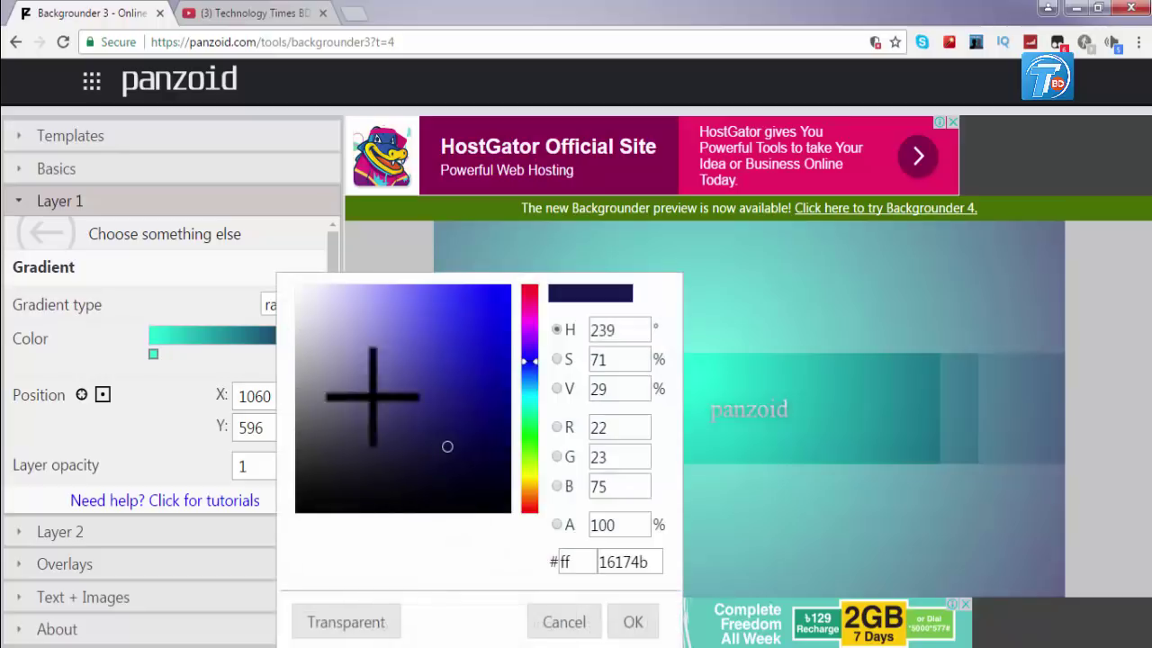
{"action": "left_click_drag", "start_coordinate": [523, 328], "coordinate": [529, 471]}
{"action": "left_click_drag", "start_coordinate": [449, 454], "coordinate": [570, 591]}
{"action": "left_click", "coordinate": [632, 621]}
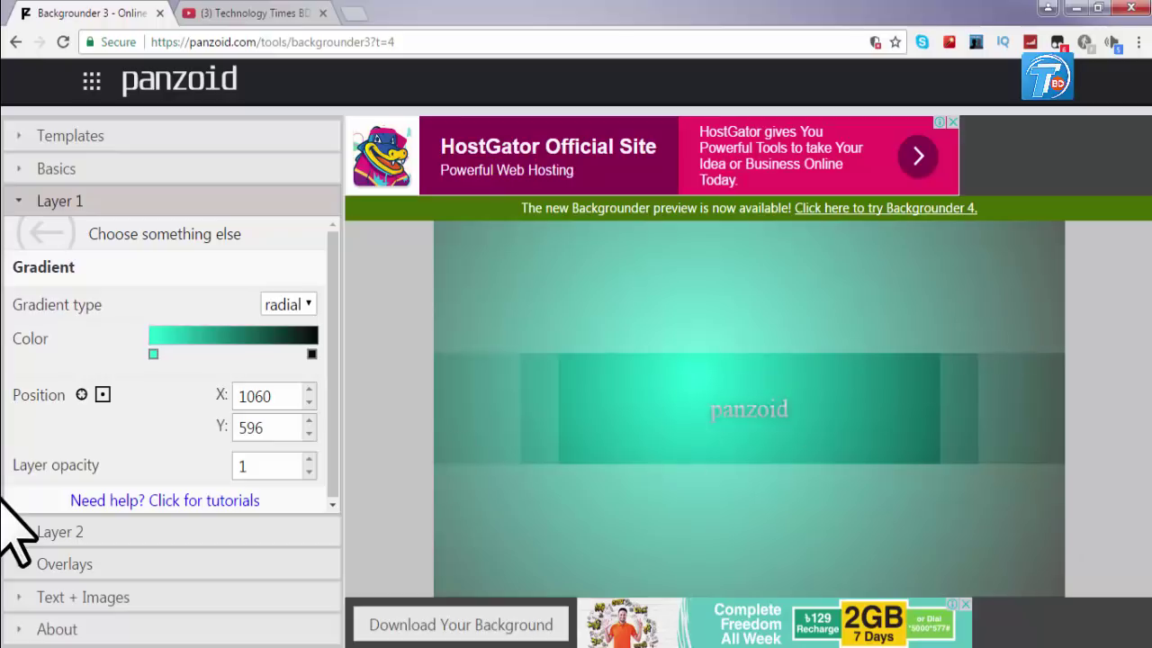
- Replace the text of Sprite 1 on the banner with "Technology Times BD"
{"action": "left_click", "coordinate": [13, 538]}
{"action": "left_click", "coordinate": [17, 558]}
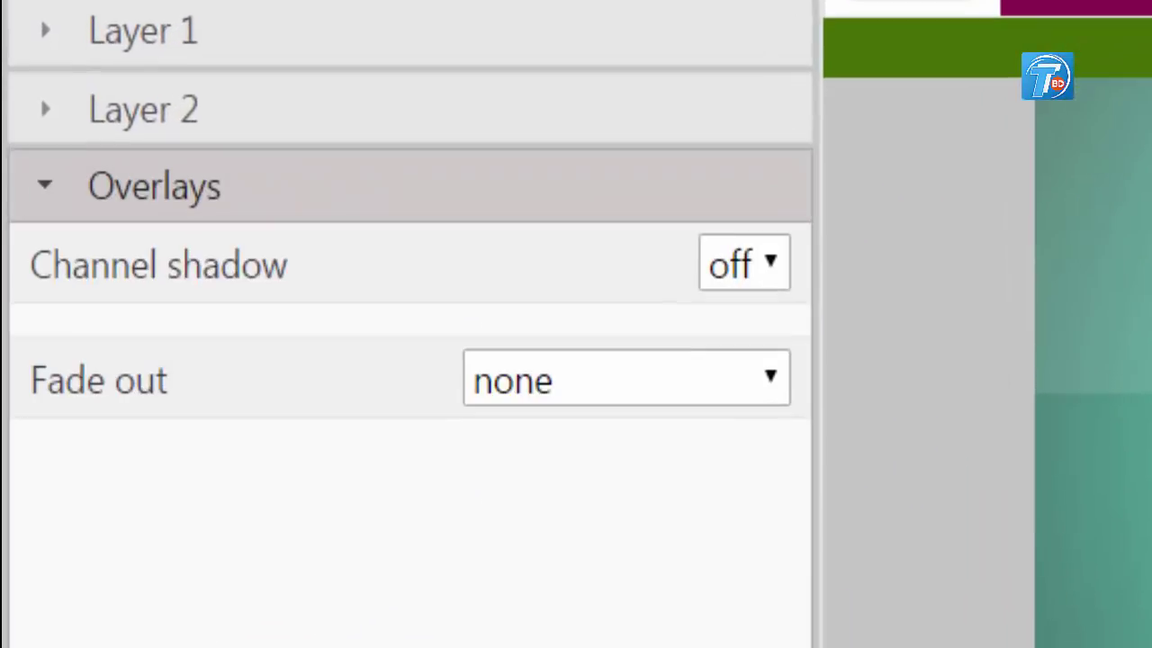
{"action": "left_click", "coordinate": [198, 436]}
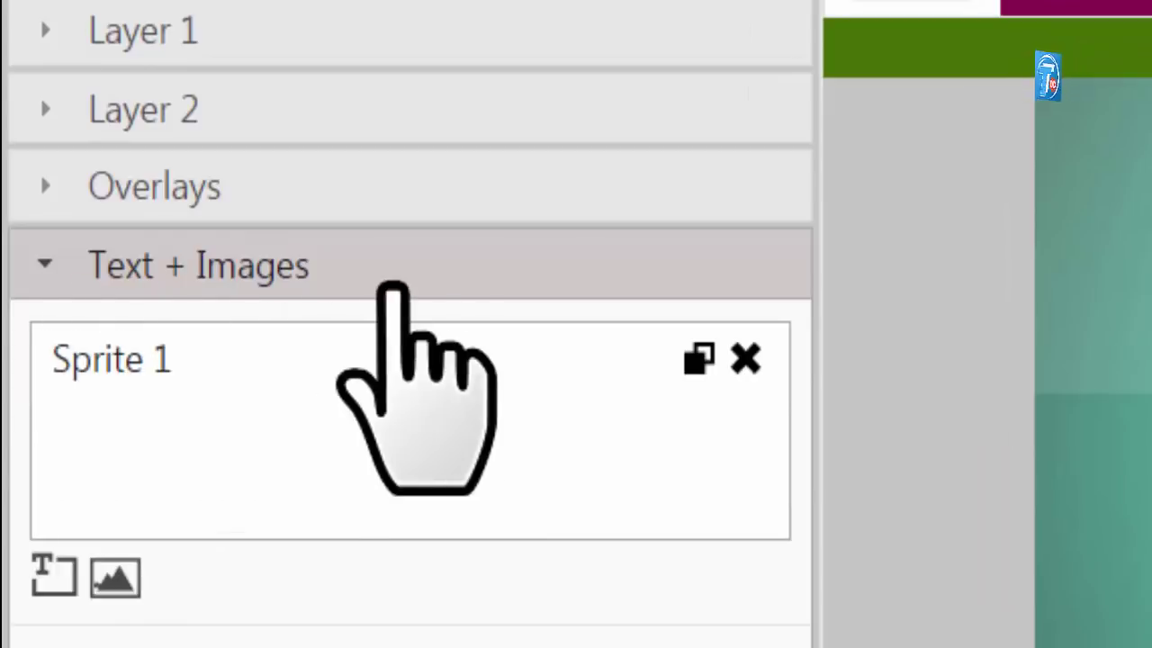
{"action": "left_click", "coordinate": [130, 373]}
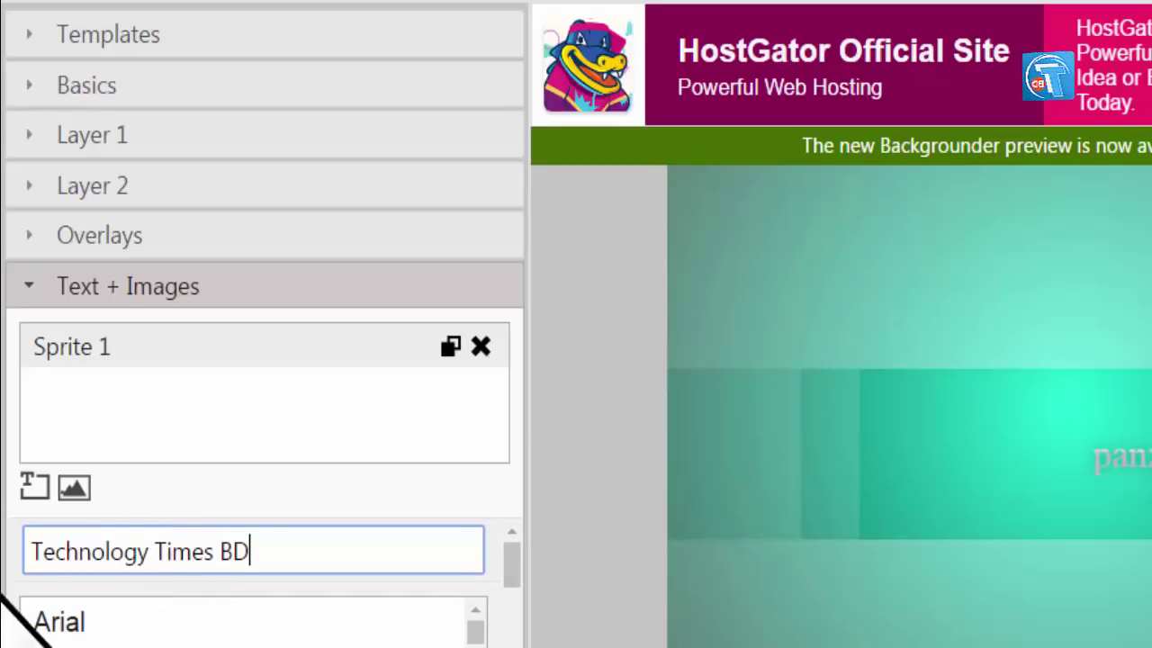
{"action": "key", "text": "Return"}
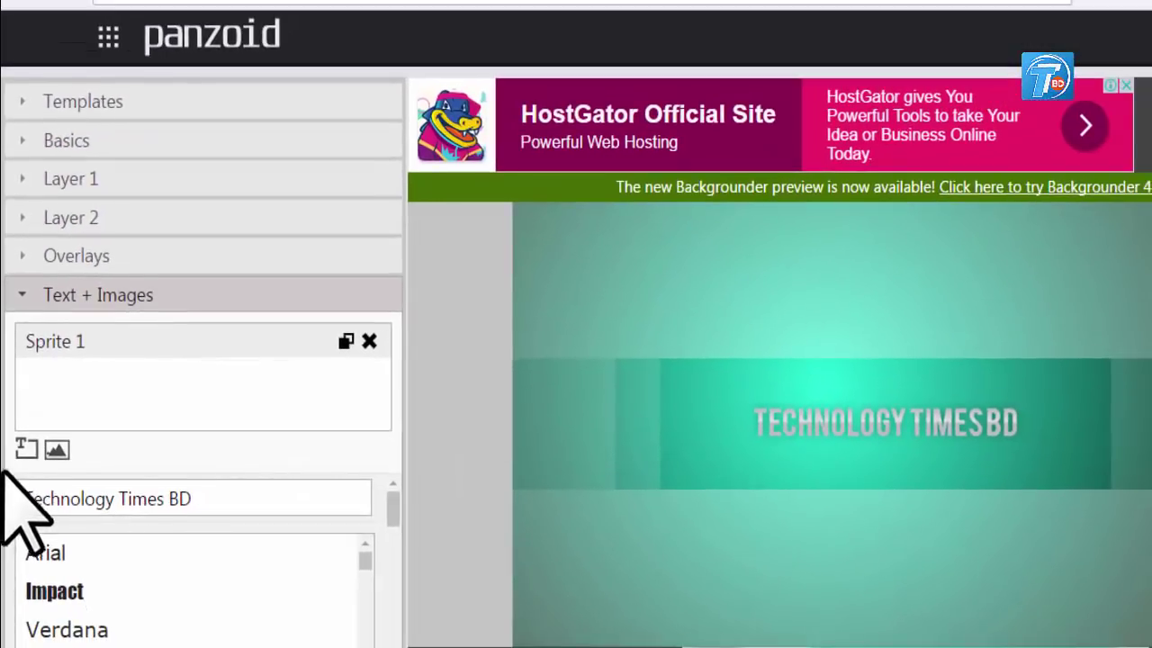
- Set the font of Sprite 1's "Technology Times BD" text to Impact and browse the other available fonts
{"action": "left_click", "coordinate": [77, 592]}
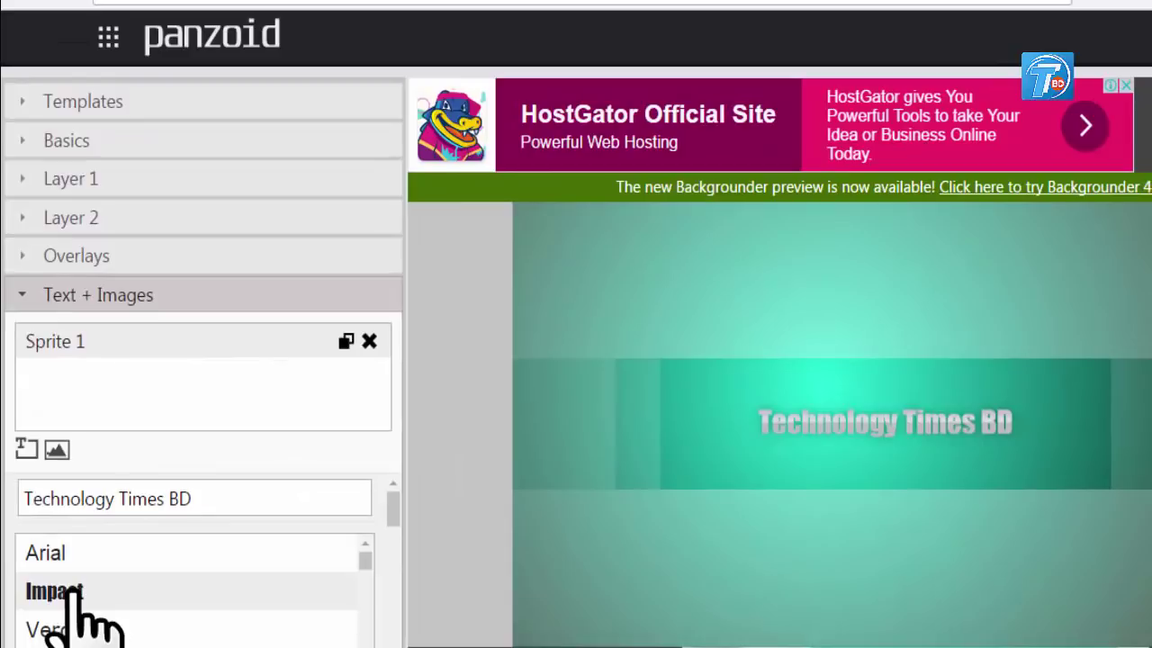
{"action": "scroll", "coordinate": [126, 621], "scroll_direction": "down", "scroll_amount": 2}
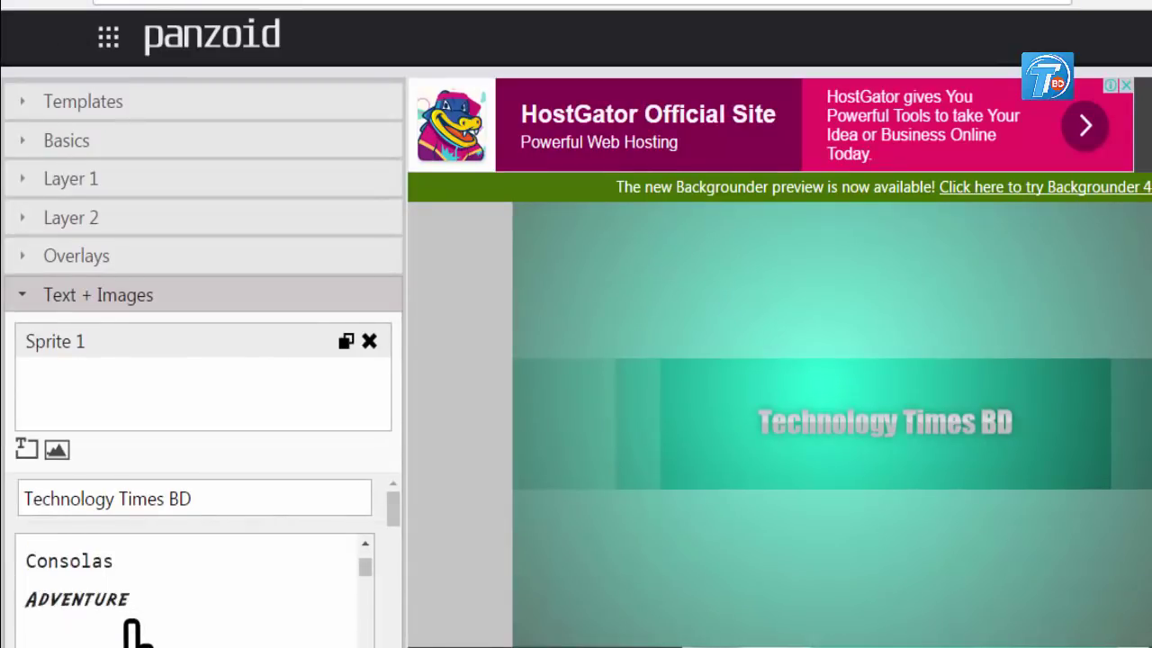
{"action": "scroll", "coordinate": [135, 633], "scroll_direction": "down", "scroll_amount": 2}
{"action": "scroll", "coordinate": [131, 628], "scroll_direction": "up", "scroll_amount": 2}
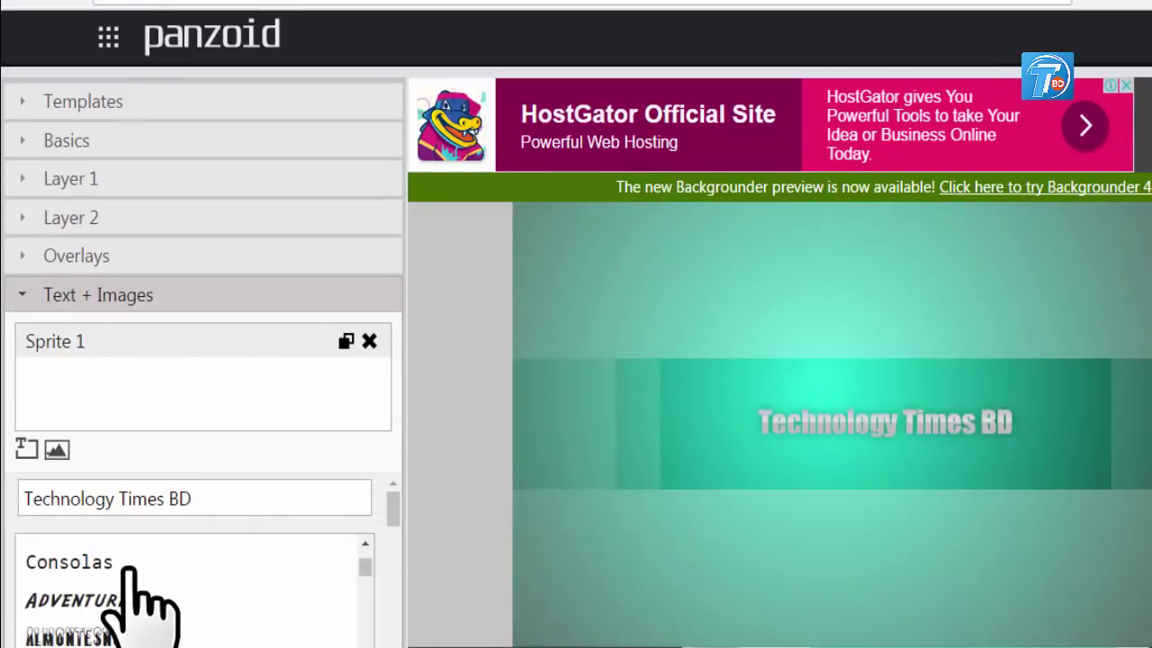
{"action": "scroll", "coordinate": [142, 607], "scroll_direction": "up", "scroll_amount": 2}
{"action": "scroll", "coordinate": [126, 583], "scroll_direction": "down", "scroll_amount": 4}
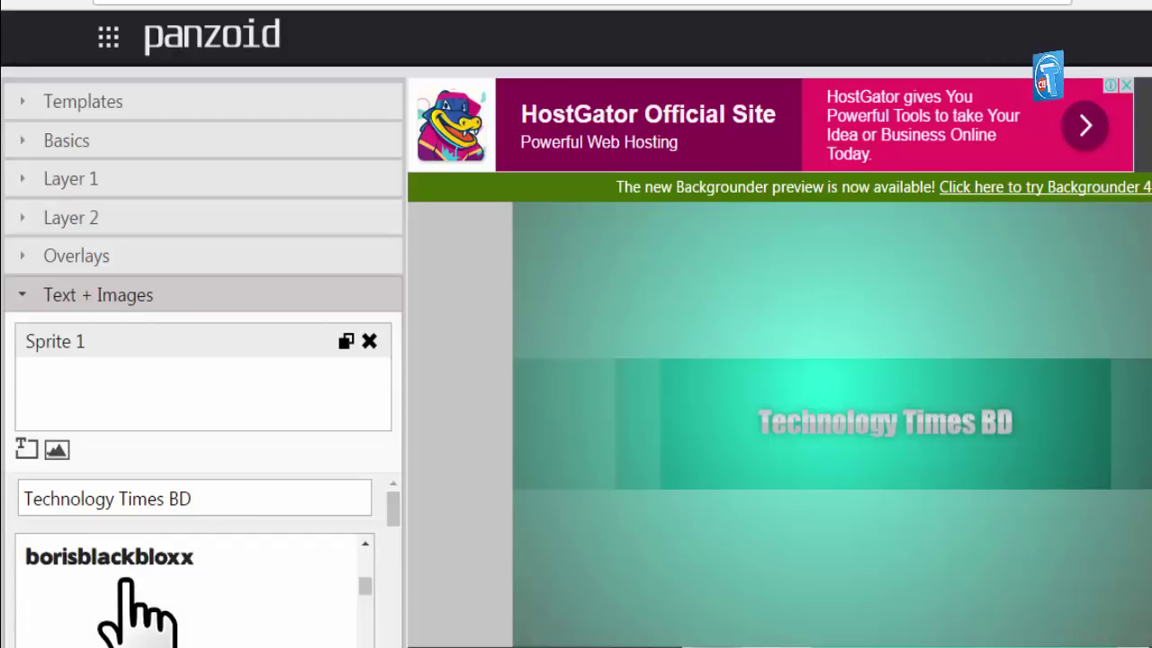
{"action": "scroll", "coordinate": [126, 584], "scroll_direction": "up", "scroll_amount": 4}
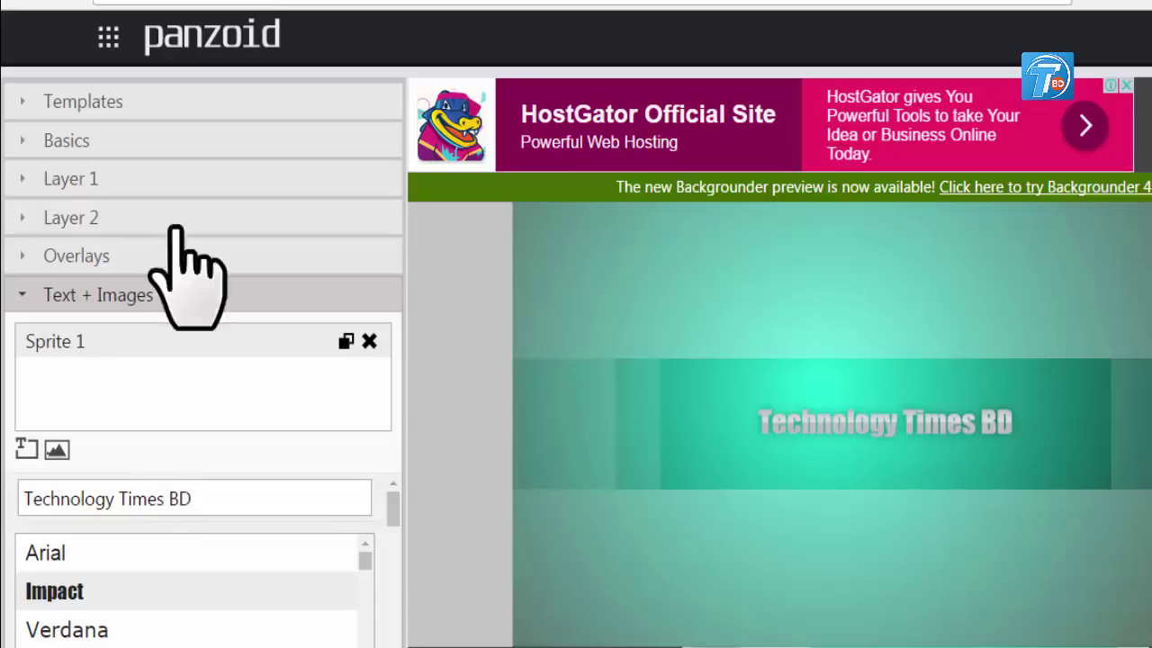
- Check the tagline on the YouTube channel's existing banner and add a second text sprite reading "Learn How to Do?"
{"action": "left_click", "coordinate": [297, 2]}
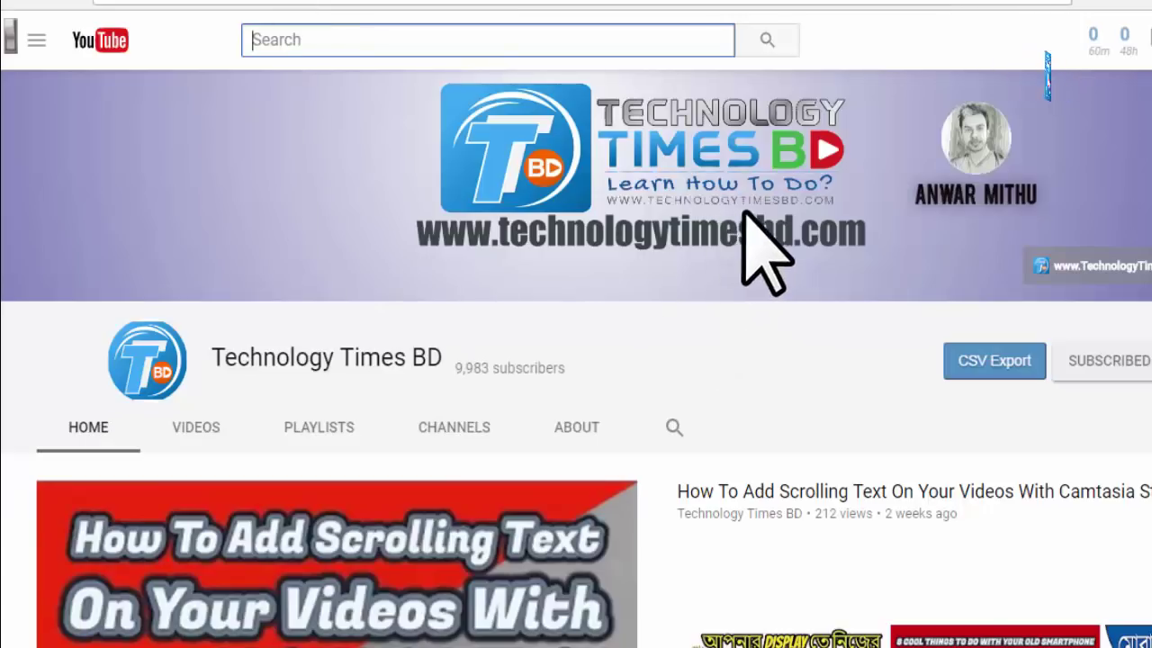
{"action": "left_click", "coordinate": [188, 5]}
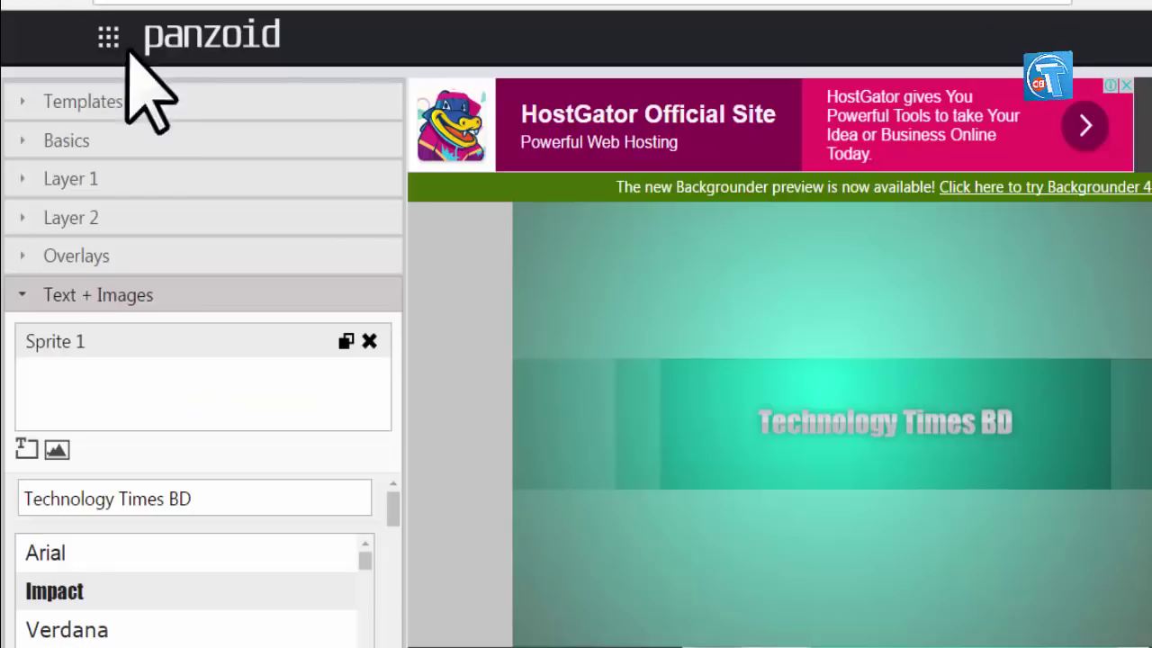
{"action": "left_click", "coordinate": [27, 448]}
{"action": "left_click", "coordinate": [81, 376]}
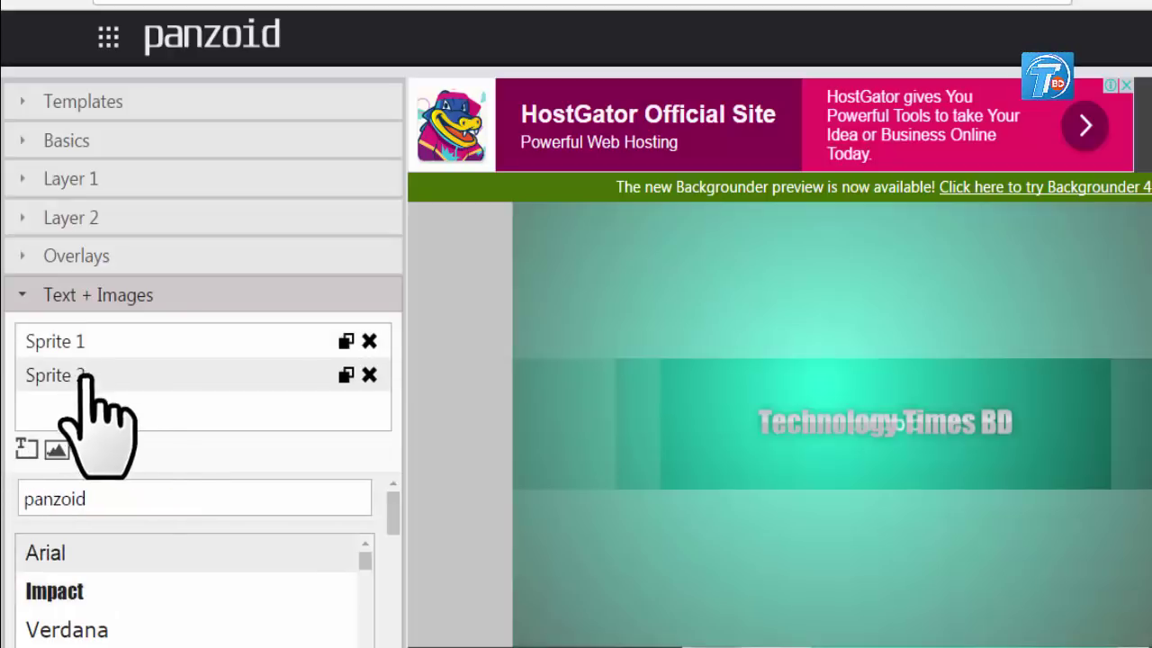
{"action": "double_click", "coordinate": [112, 493]}
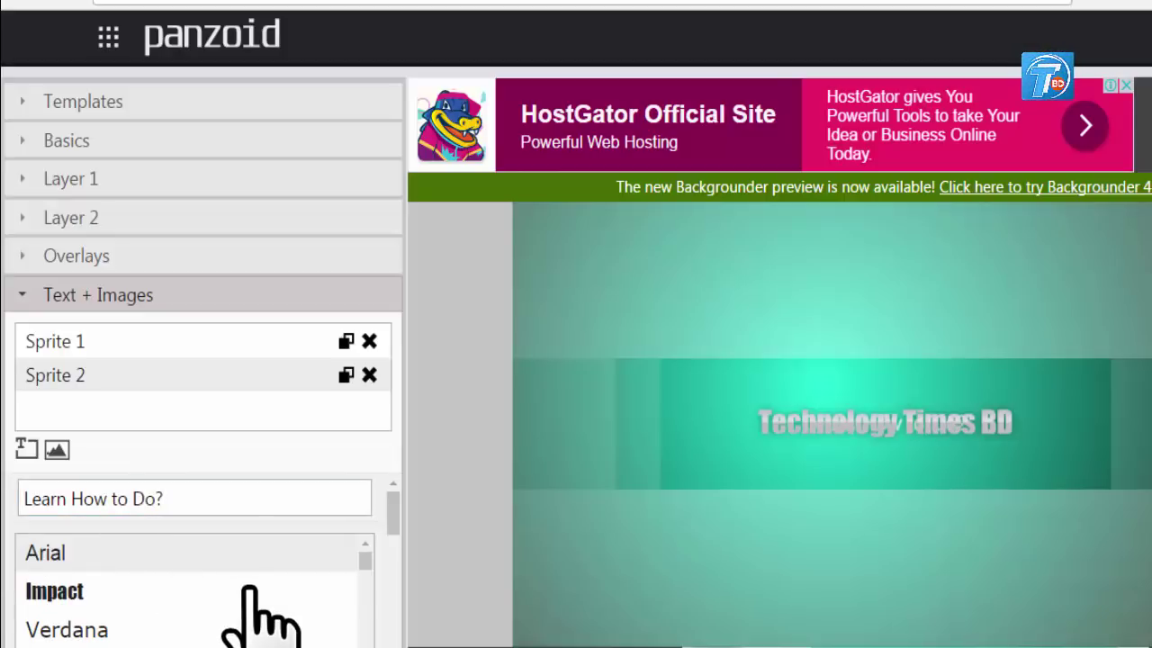
- Set the font of Sprite 2 to JennaSue and move the "Technology Times BD" text up, above the tagline
{"action": "scroll", "coordinate": [244, 594], "scroll_direction": "down", "scroll_amount": 2}
{"action": "scroll", "coordinate": [282, 617], "scroll_direction": "down", "scroll_amount": 4}
{"action": "scroll", "coordinate": [399, 604], "scroll_direction": "down", "scroll_amount": 4}
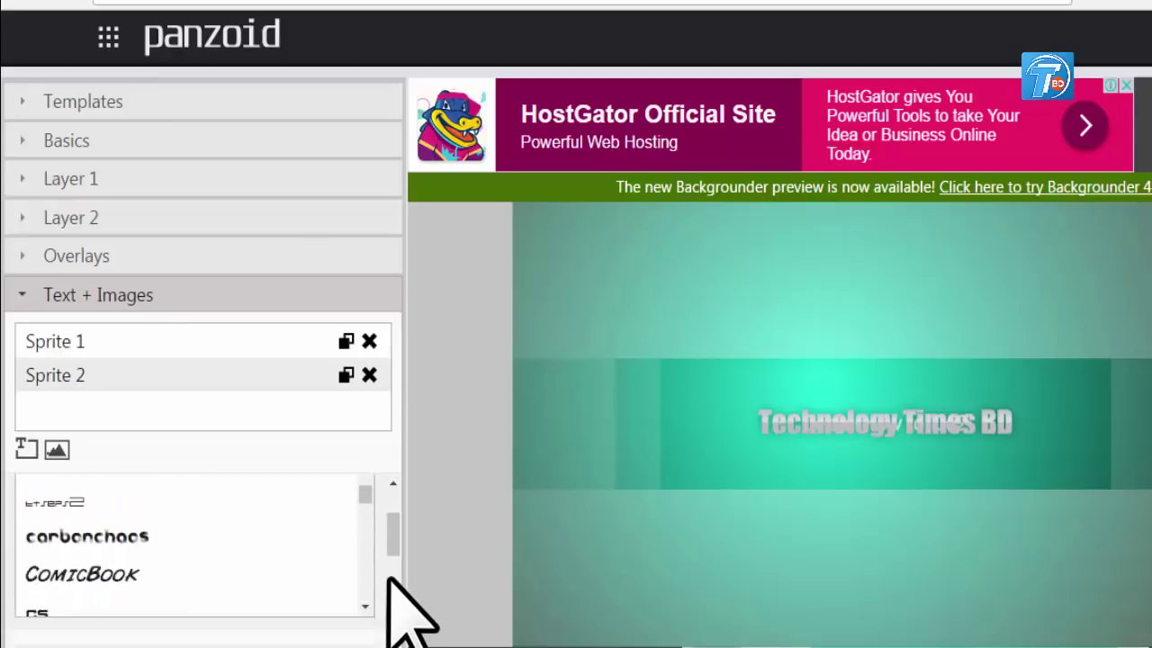
{"action": "scroll", "coordinate": [252, 568], "scroll_direction": "up", "scroll_amount": 2}
{"action": "scroll", "coordinate": [216, 569], "scroll_direction": "down", "scroll_amount": 2}
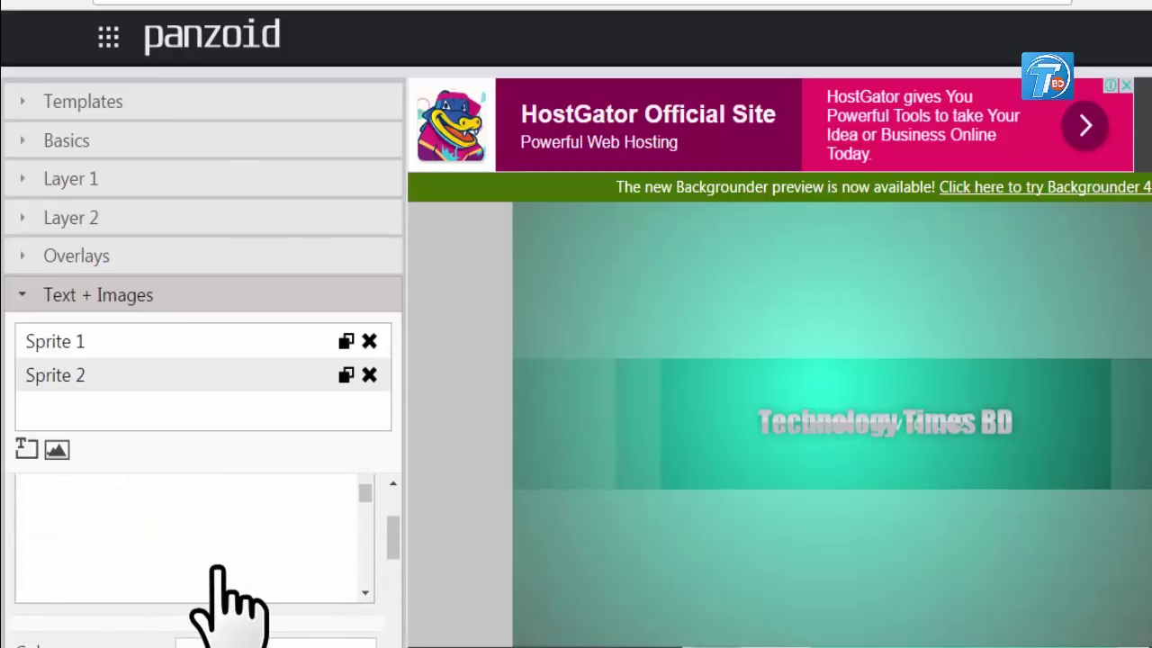
{"action": "scroll", "coordinate": [229, 598], "scroll_direction": "down", "scroll_amount": 4}
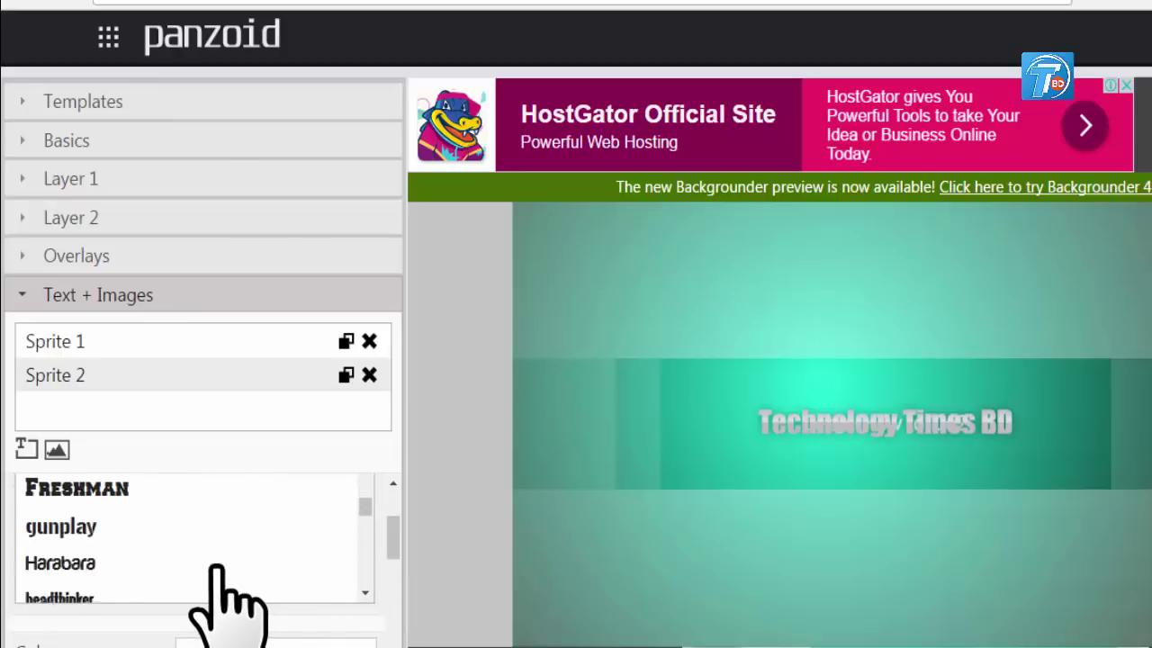
{"action": "scroll", "coordinate": [229, 598], "scroll_direction": "down", "scroll_amount": 4}
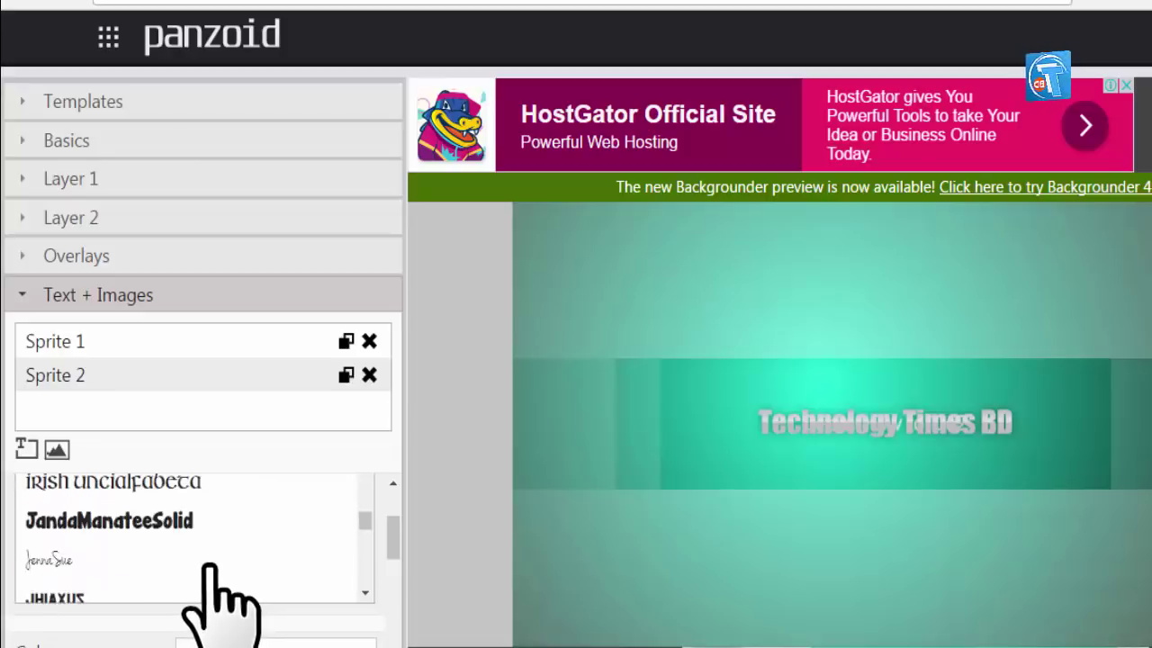
{"action": "scroll", "coordinate": [209, 569], "scroll_direction": "up", "scroll_amount": 1}
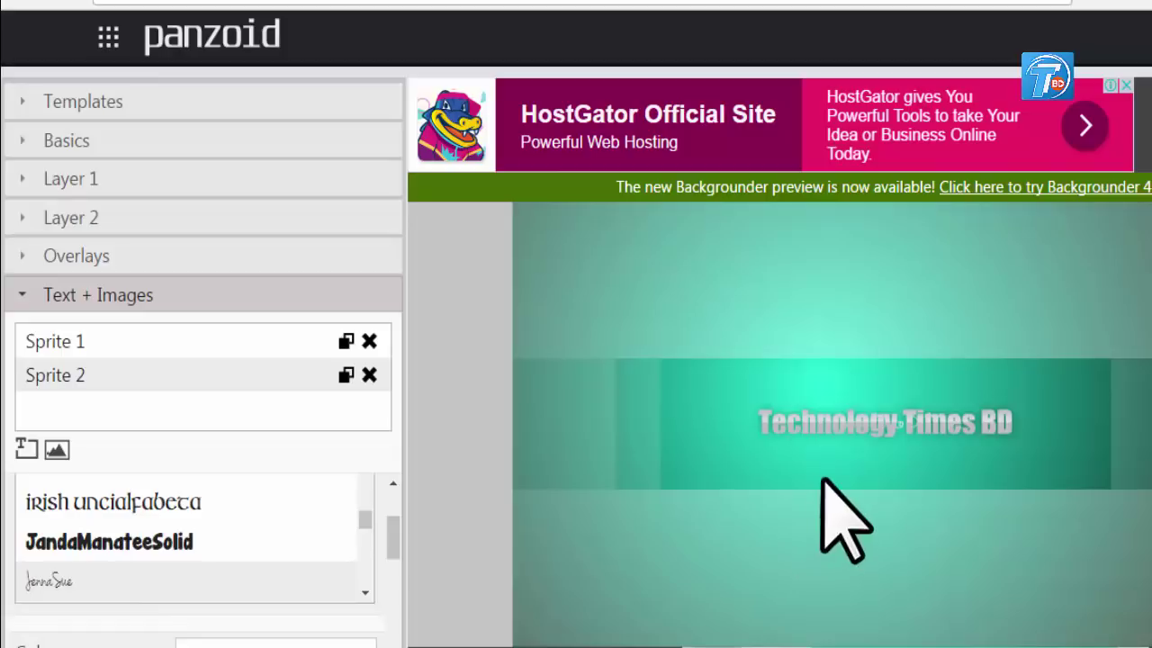
{"action": "left_click_drag", "start_coordinate": [855, 427], "coordinate": [857, 392]}
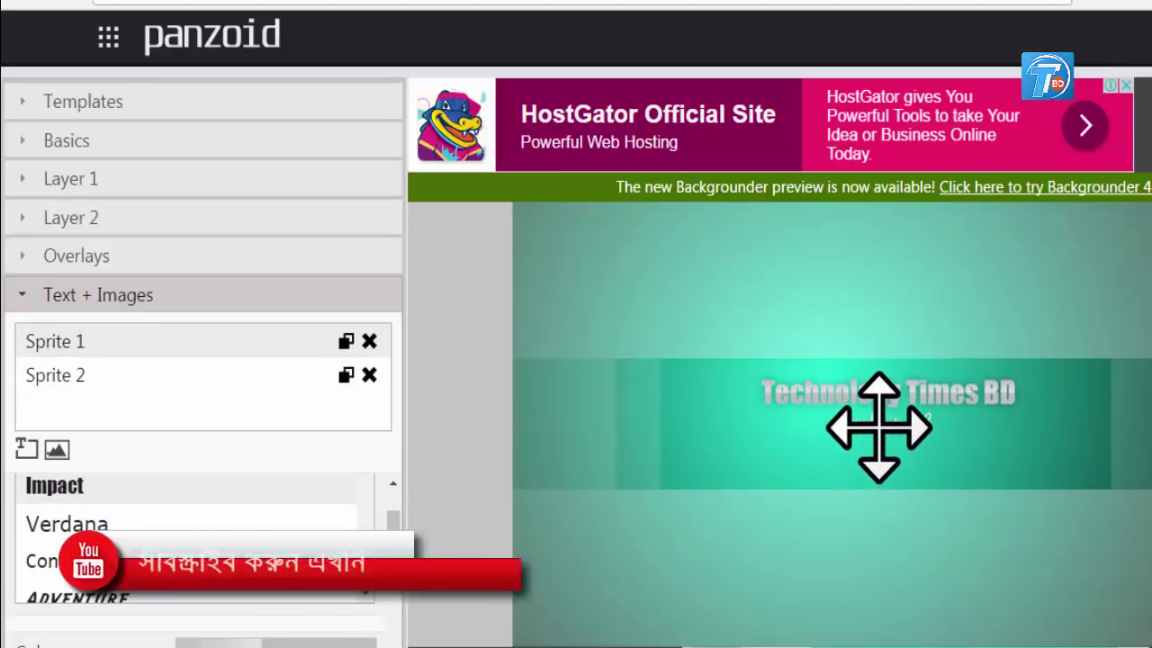
- Set the text colour of the "Learn How to Do?" tagline to red
{"action": "left_click", "coordinate": [880, 421]}
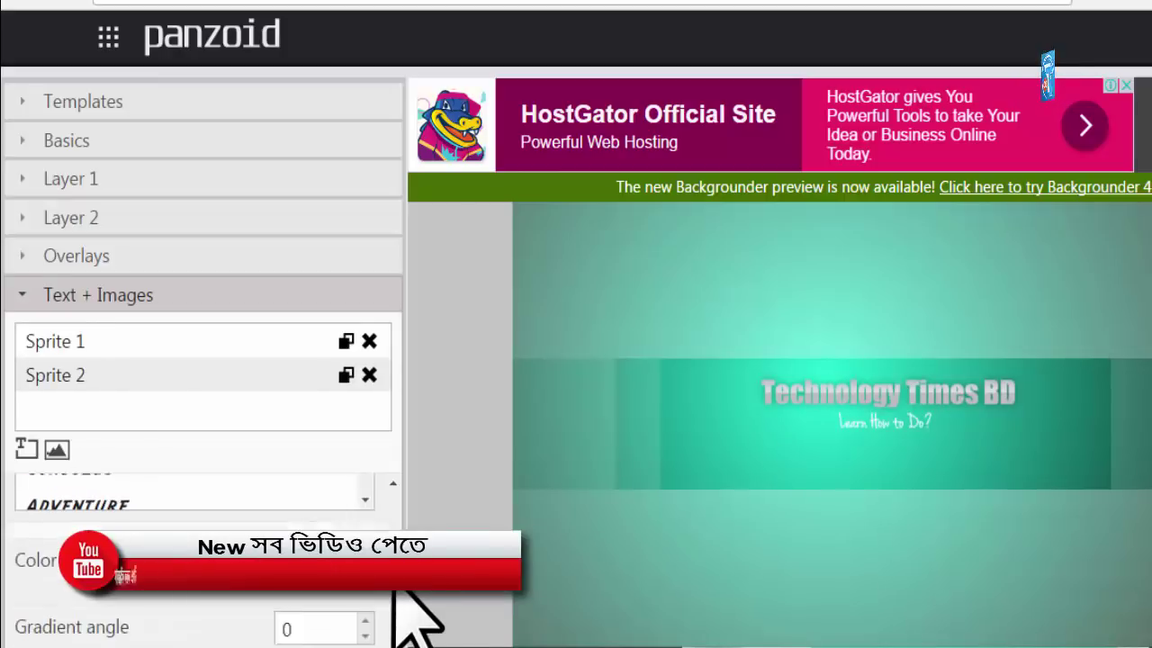
{"action": "scroll", "coordinate": [396, 594], "scroll_direction": "down", "scroll_amount": 5}
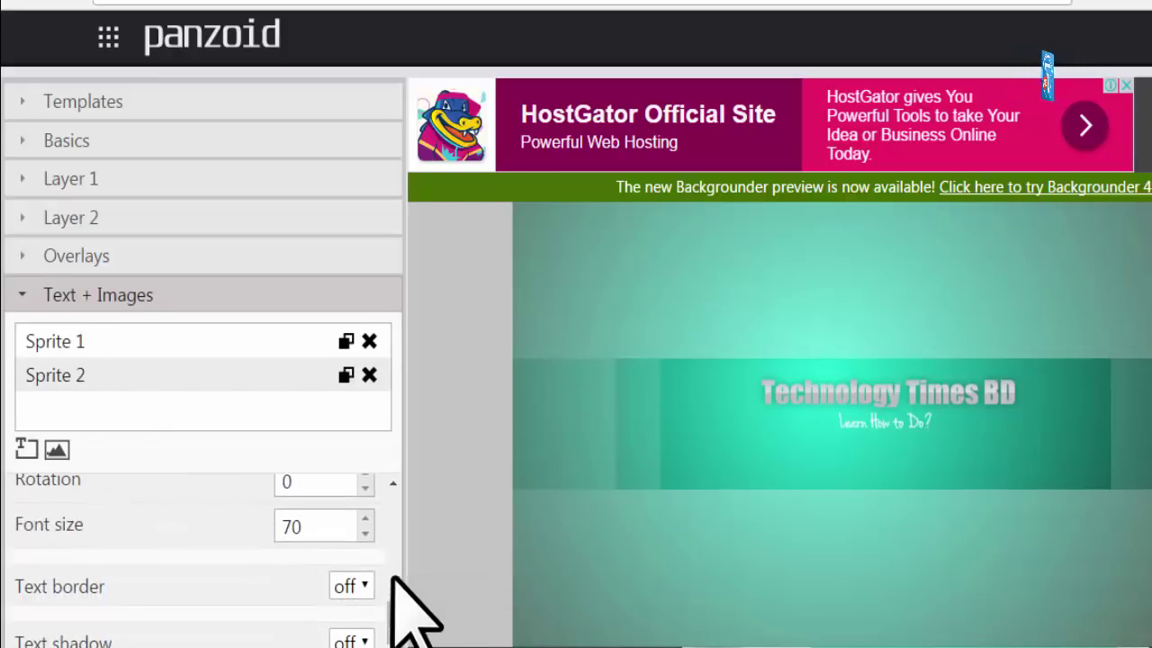
{"action": "scroll", "coordinate": [396, 581], "scroll_direction": "up", "scroll_amount": 3}
{"action": "scroll", "coordinate": [393, 583], "scroll_direction": "up", "scroll_amount": 2}
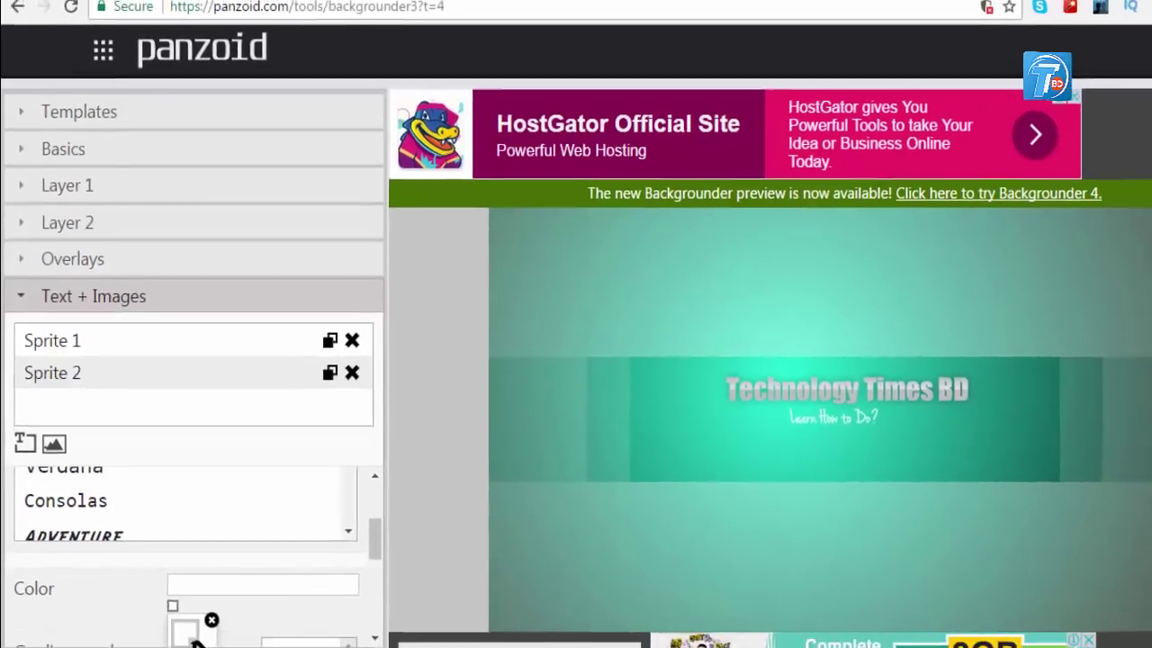
{"action": "left_click", "coordinate": [181, 619]}
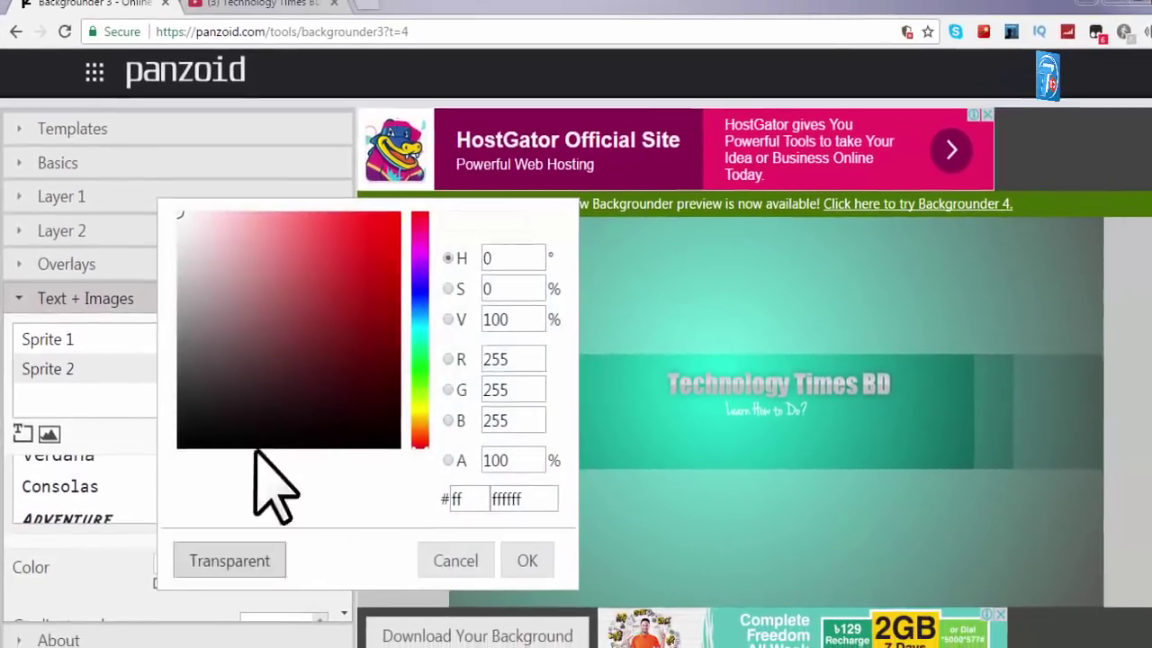
{"action": "left_click_drag", "start_coordinate": [405, 254], "coordinate": [448, 226]}
{"action": "left_click", "coordinate": [508, 550]}
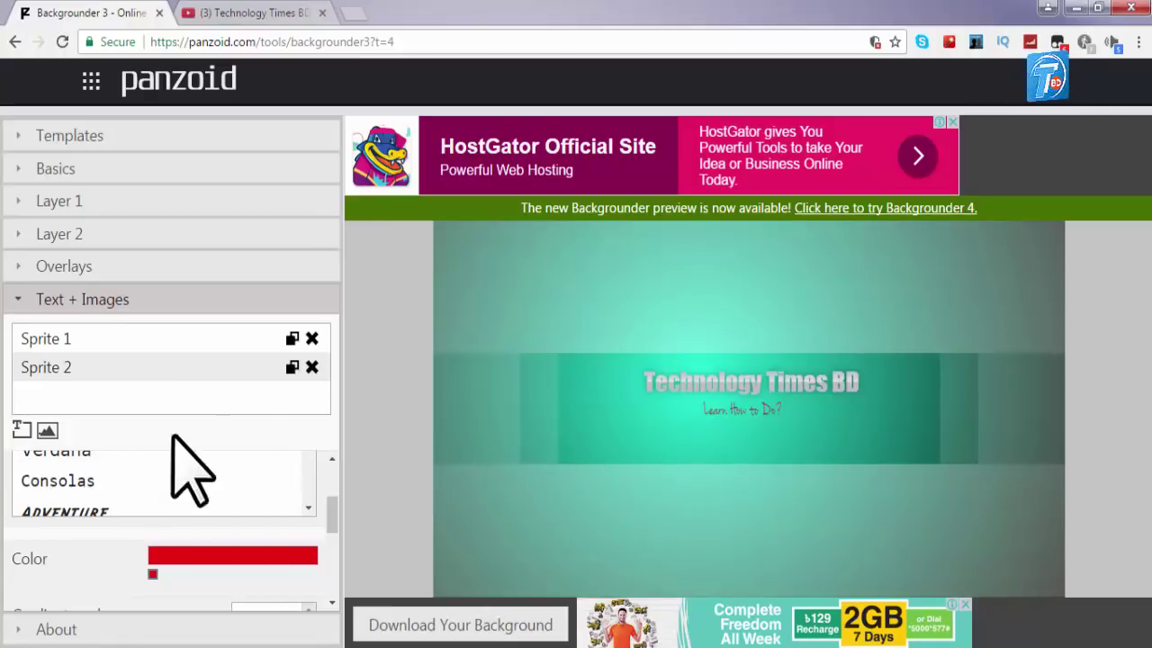
- Add a third text sprite to the banner and select it for editing
{"action": "left_click", "coordinate": [21, 429]}
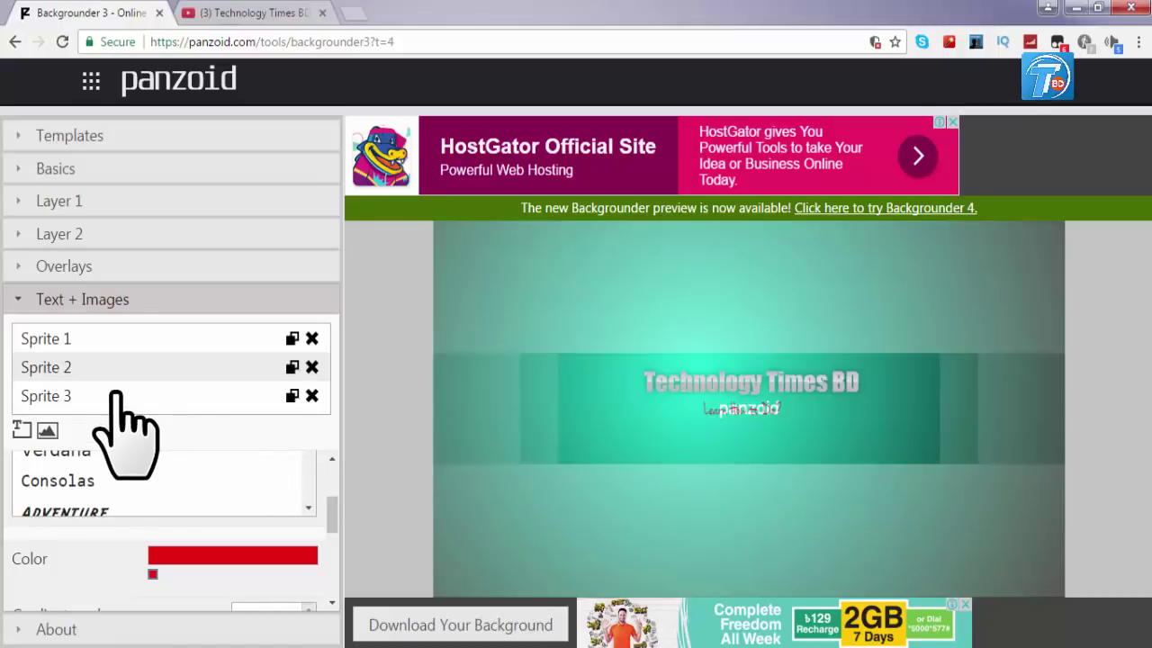
{"action": "left_click", "coordinate": [115, 396]}
{"action": "key", "text": "super"}
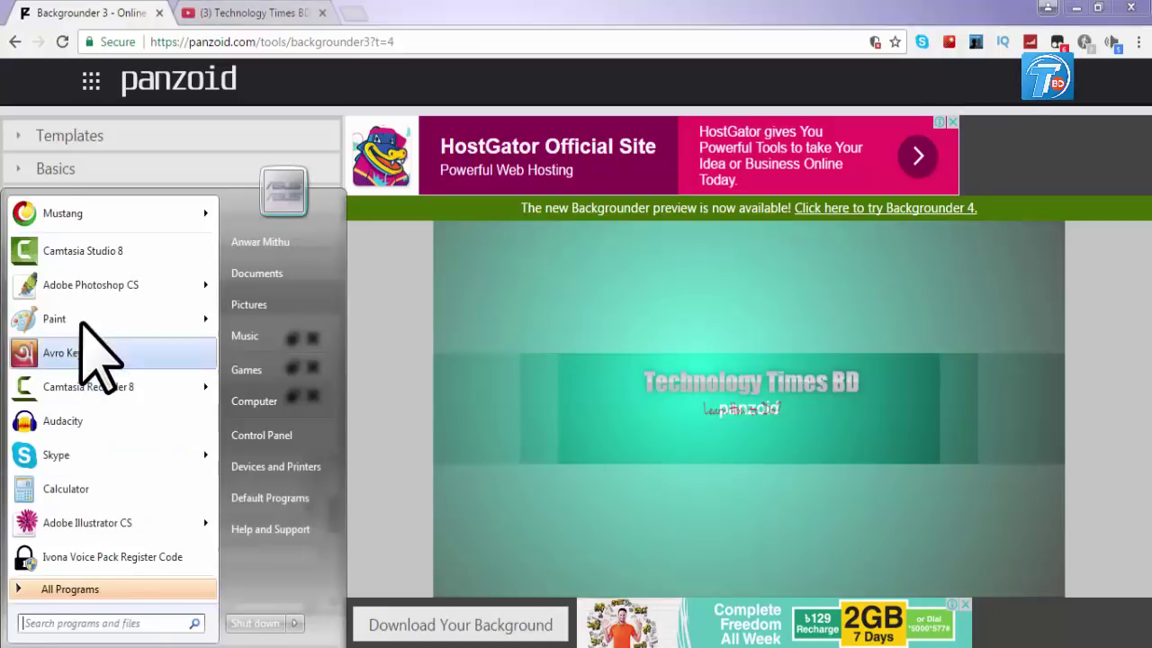
{"action": "left_click", "coordinate": [79, 329]}
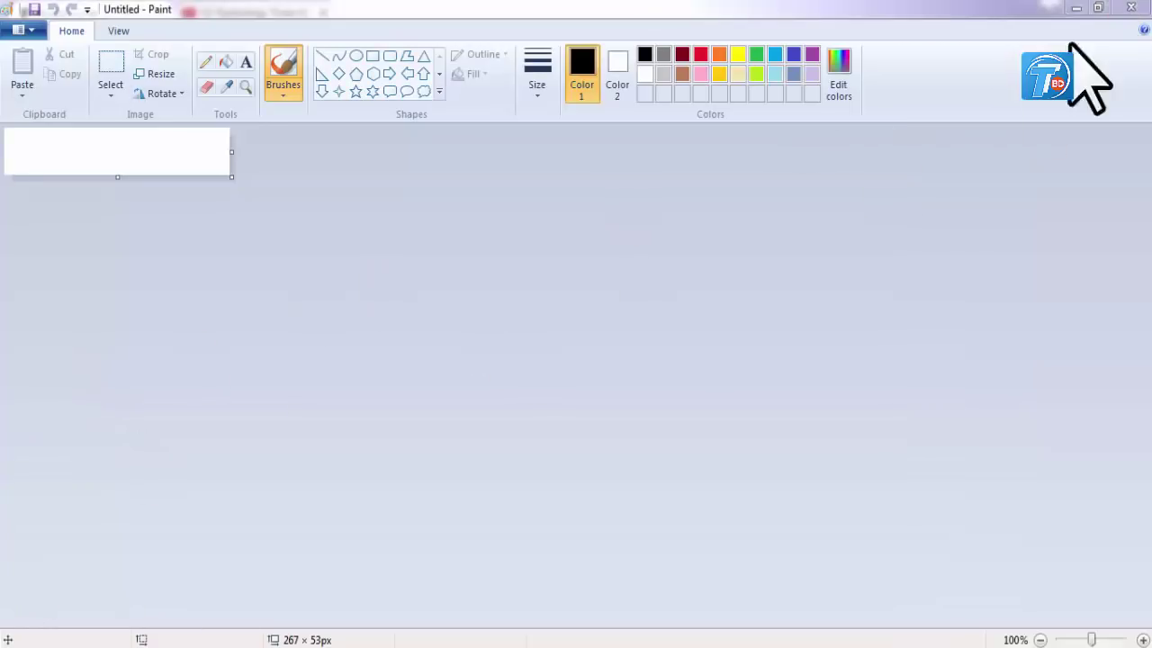
{"action": "left_click", "coordinate": [1131, 7]}
- Start Avro Keyboard and switch its input language to Bangla for editing Sprite 3's text
{"action": "key", "text": "super"}
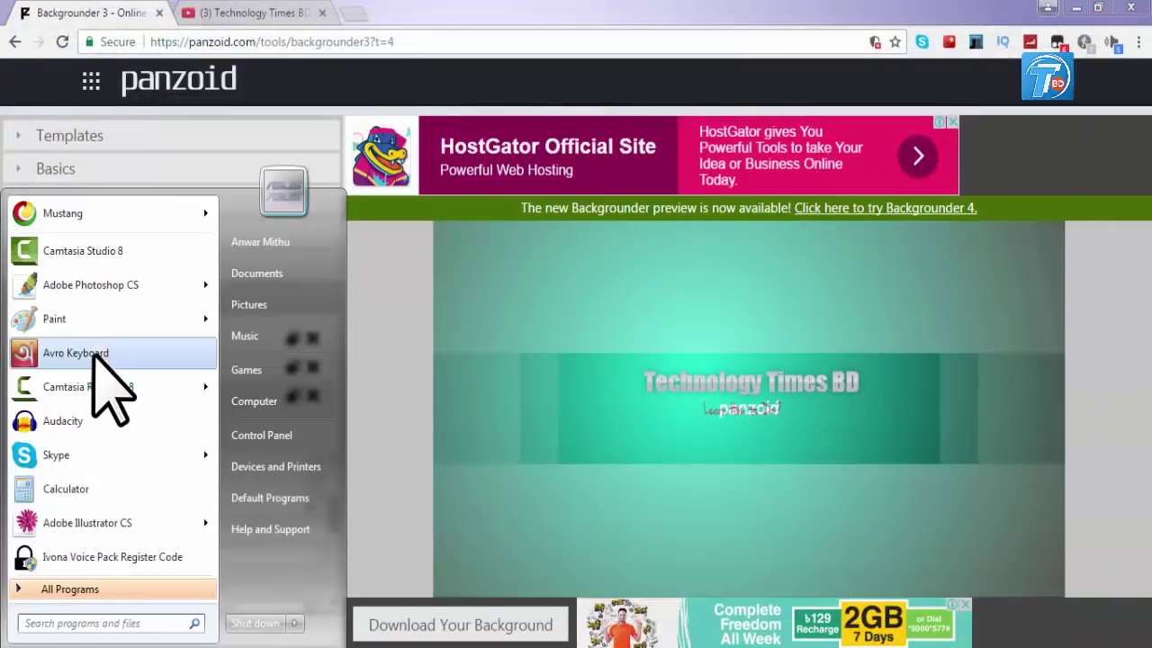
{"action": "left_click", "coordinate": [93, 354]}
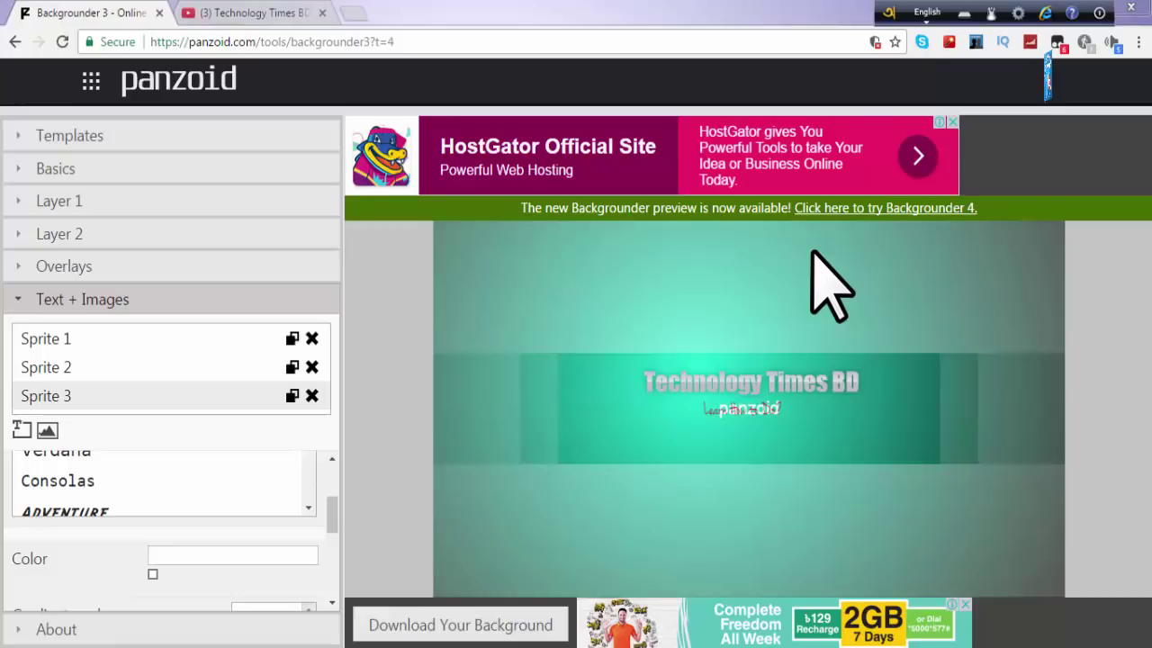
{"action": "left_click", "coordinate": [927, 12]}
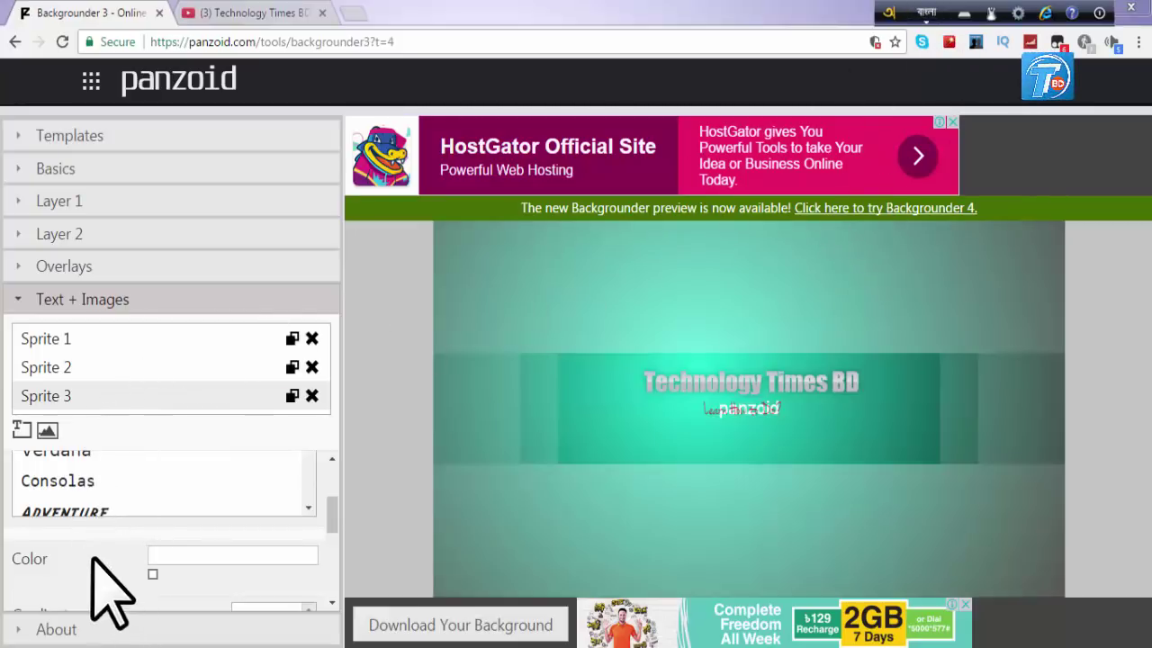
{"action": "left_click", "coordinate": [77, 396]}
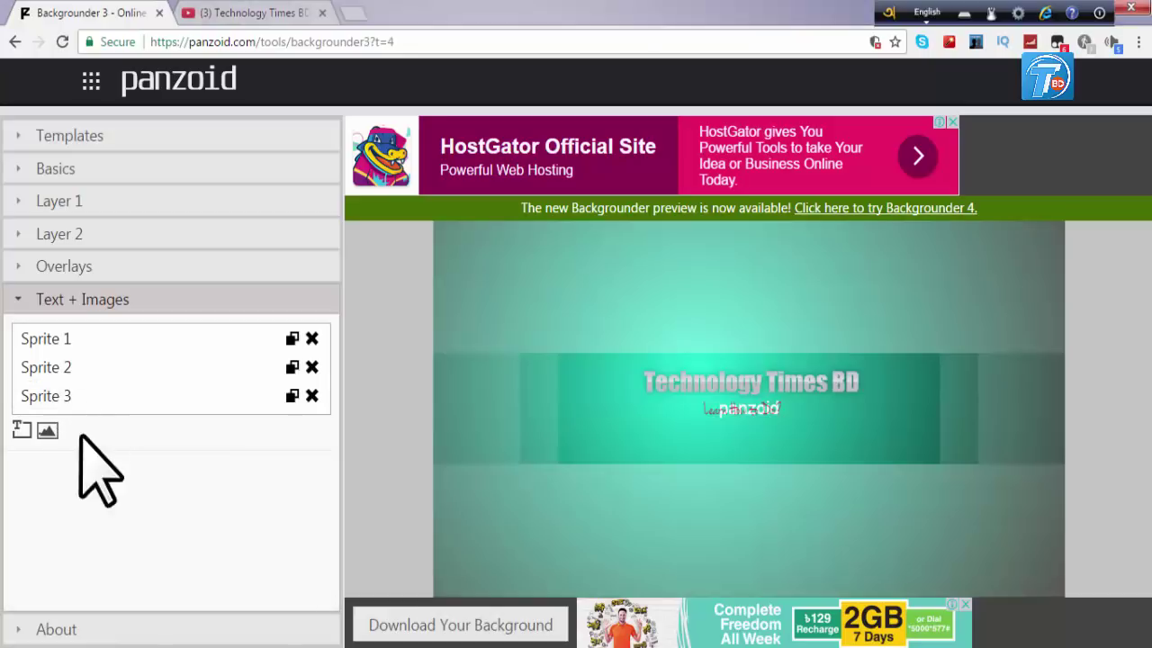
{"action": "left_click", "coordinate": [63, 396]}
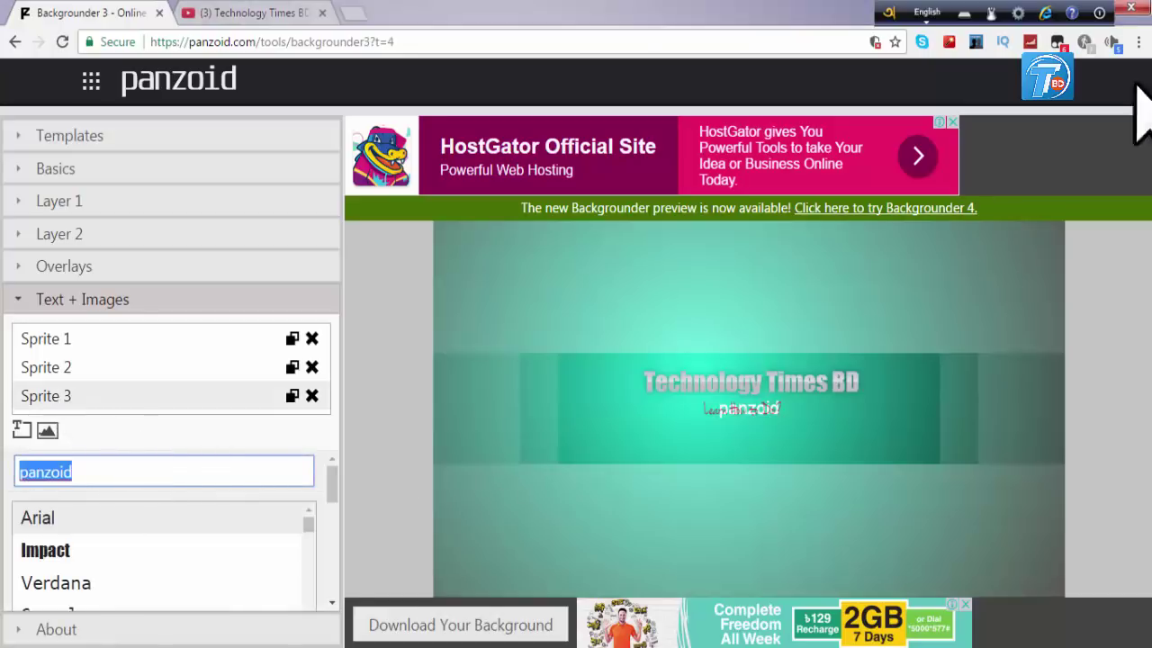
{"action": "left_click", "coordinate": [927, 13]}
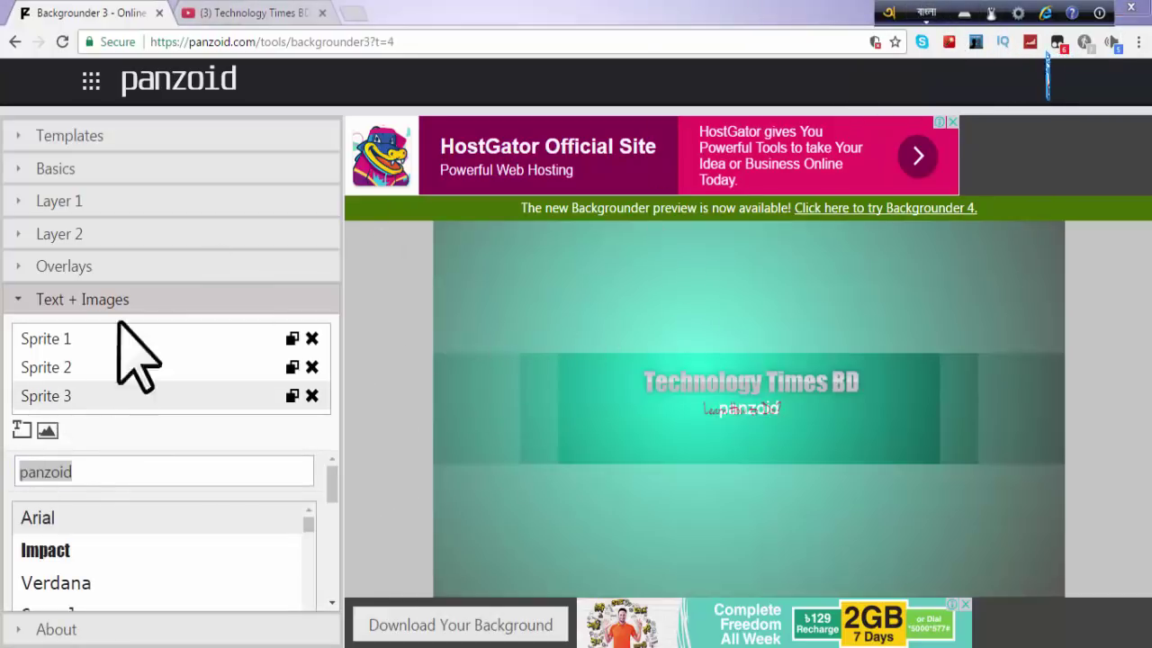
- Replace the text of Sprite 3 with "বাংলা ভিডিও দেখুন"
{"action": "left_click", "coordinate": [103, 404]}
{"action": "left_click", "coordinate": [90, 407]}
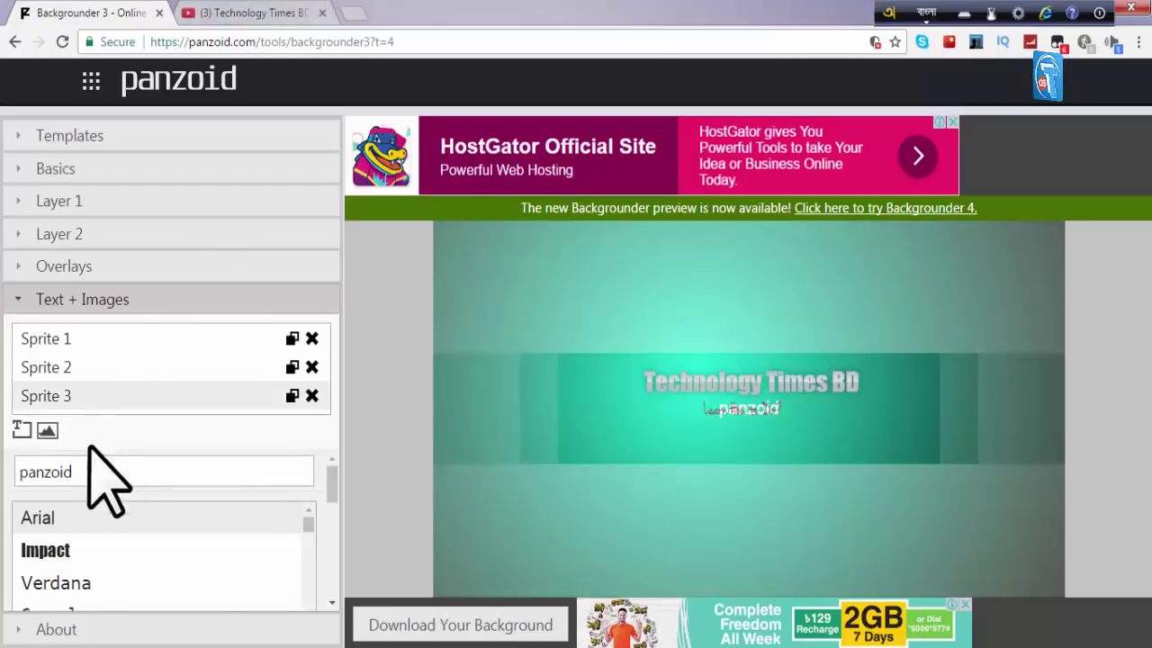
{"action": "left_click", "coordinate": [103, 470]}
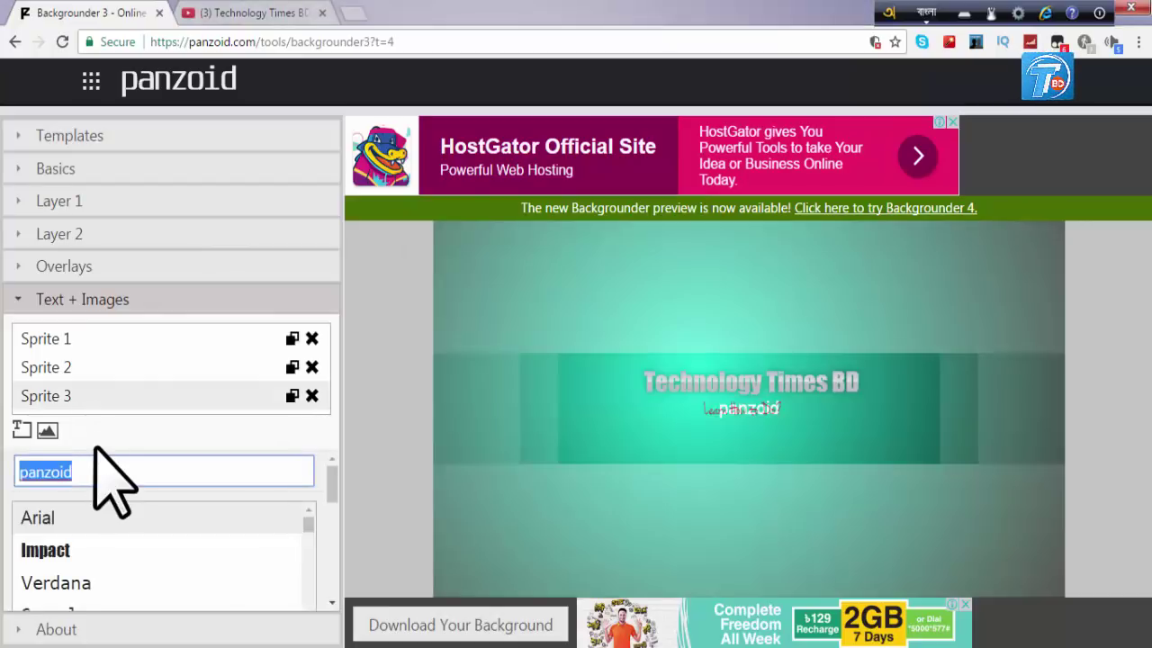
{"action": "type", "text": "বাংলা "}
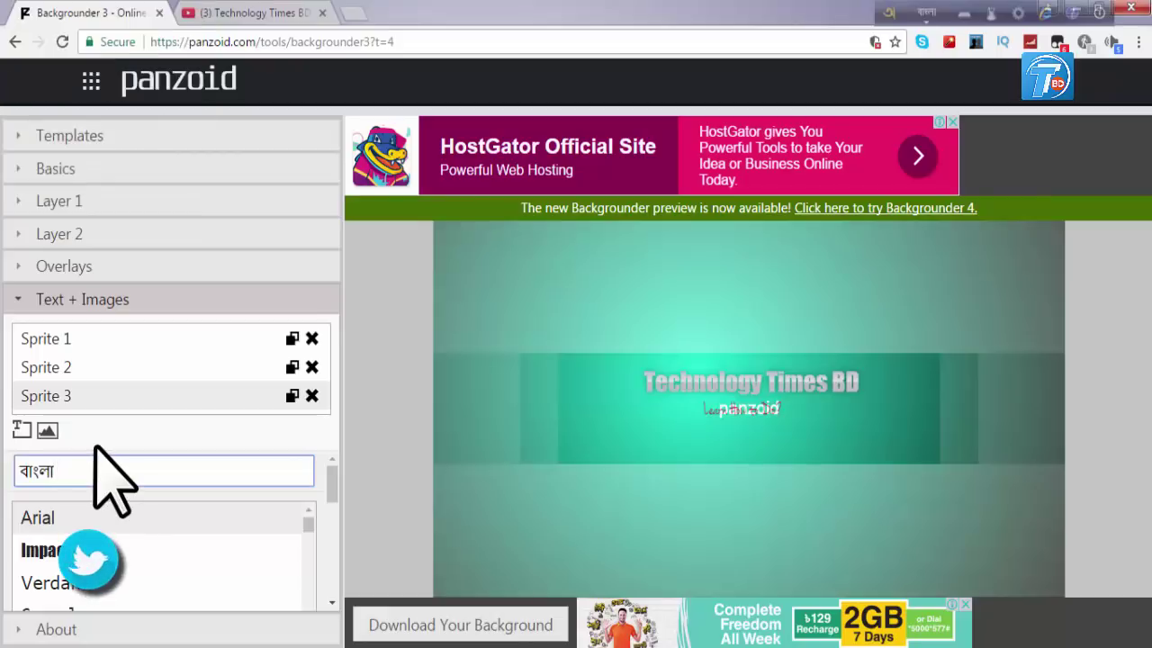
{"action": "type", "text": "vide"}
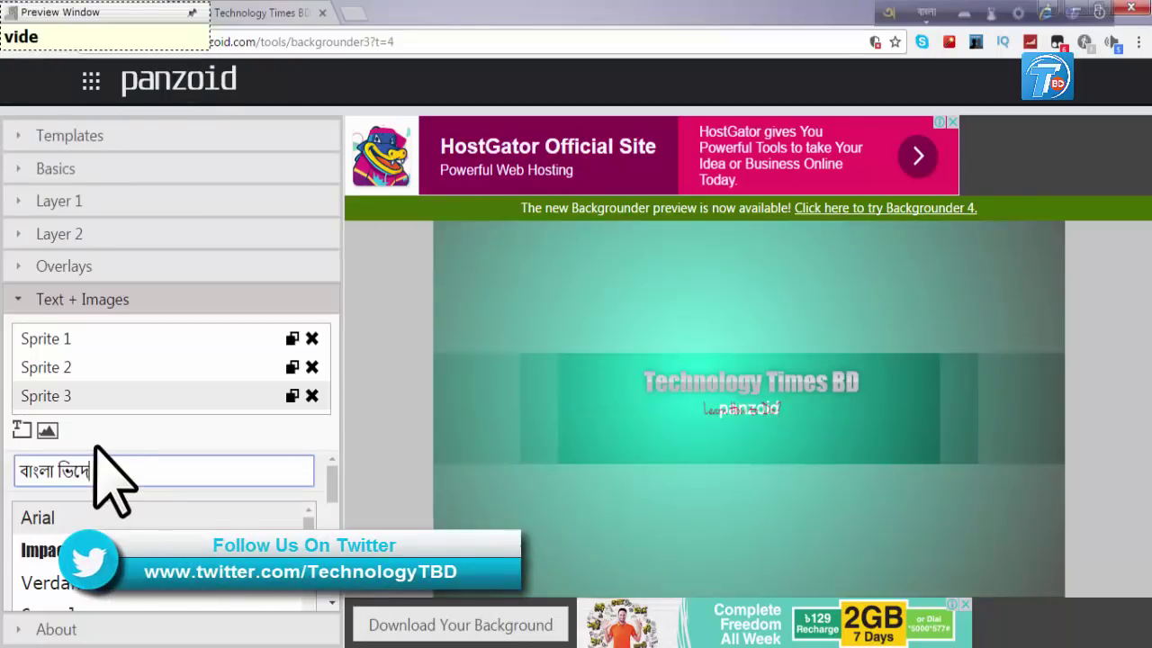
{"action": "type", "text": "o "}
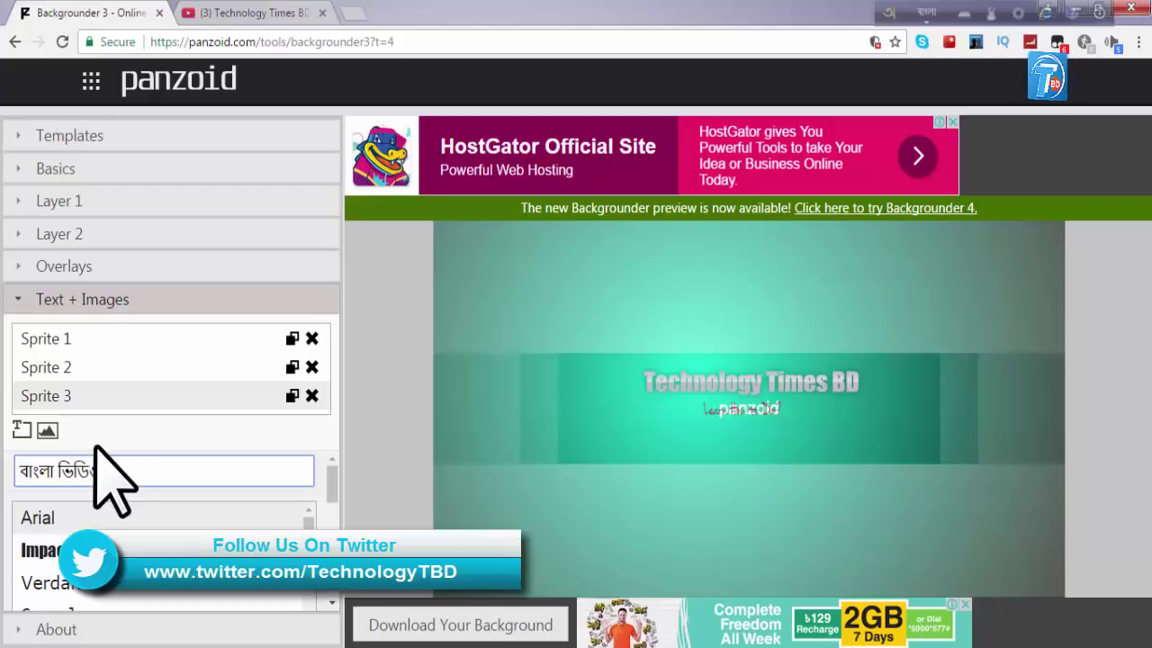
{"action": "type", "text": "dekhun"}
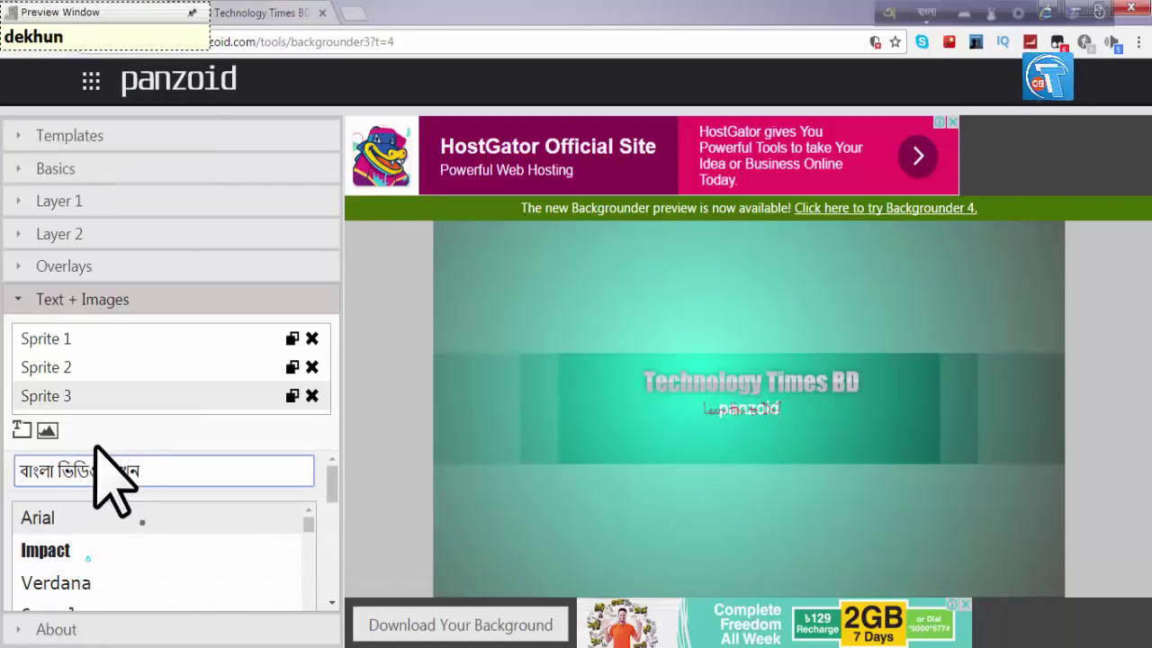
- Apply the Bangla text to Sprite 3 and move it directly below the "Learn How to Do?" tagline
{"action": "left_click", "coordinate": [3, 485]}
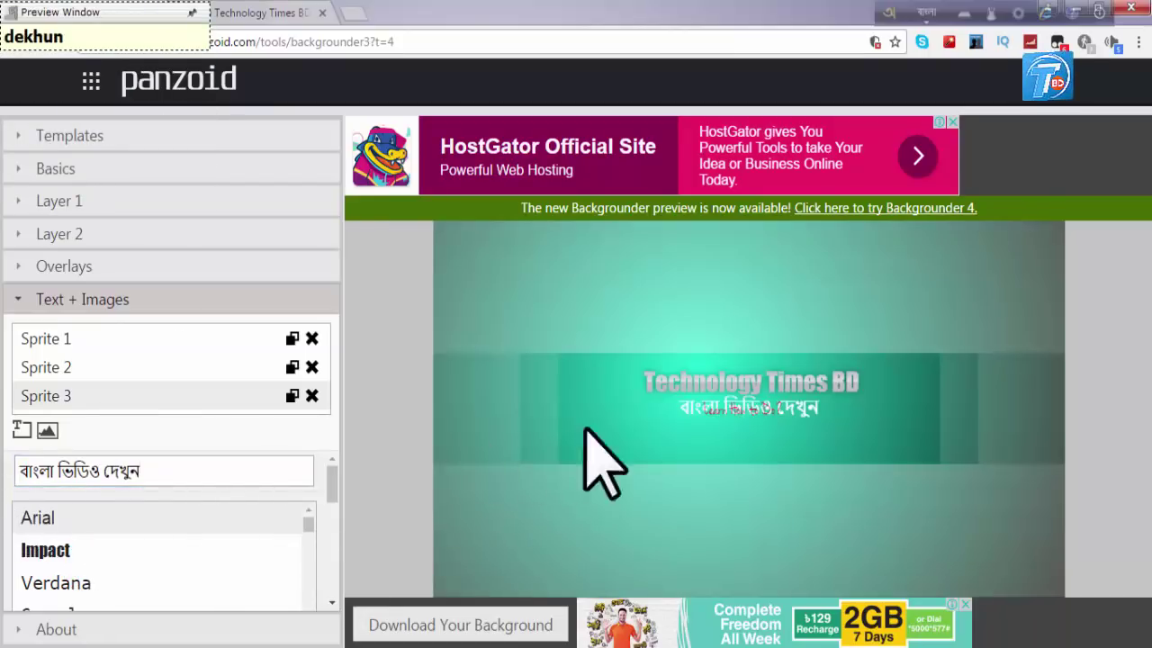
{"action": "left_click_drag", "start_coordinate": [687, 403], "coordinate": [686, 445]}
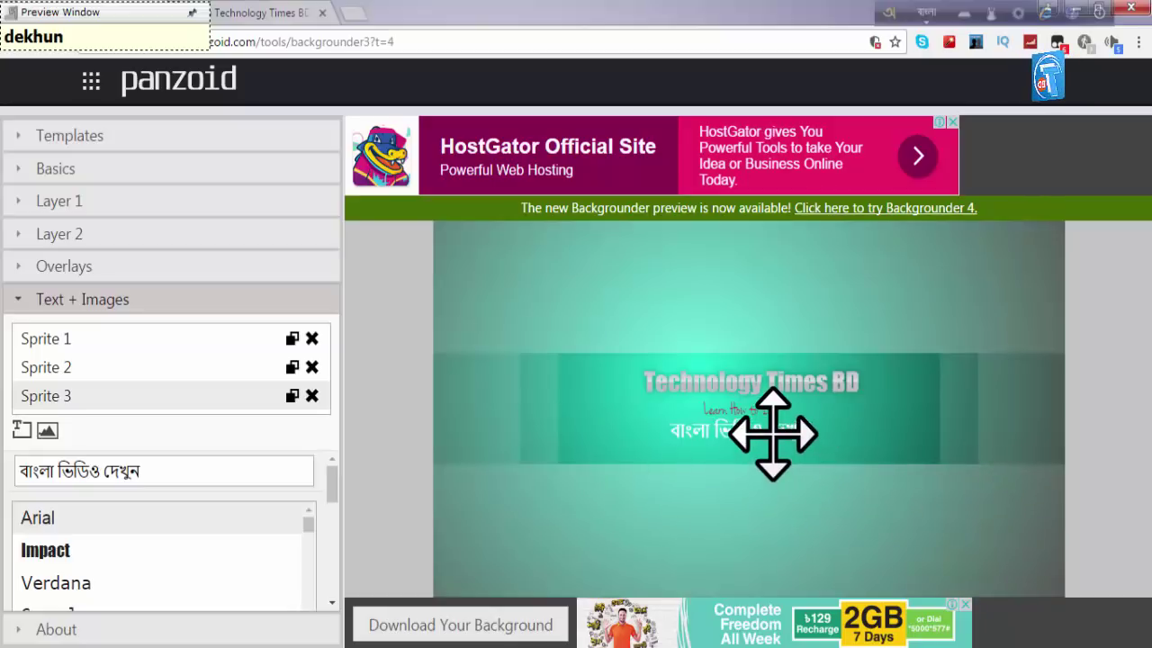
{"action": "left_click", "coordinate": [22, 430]}
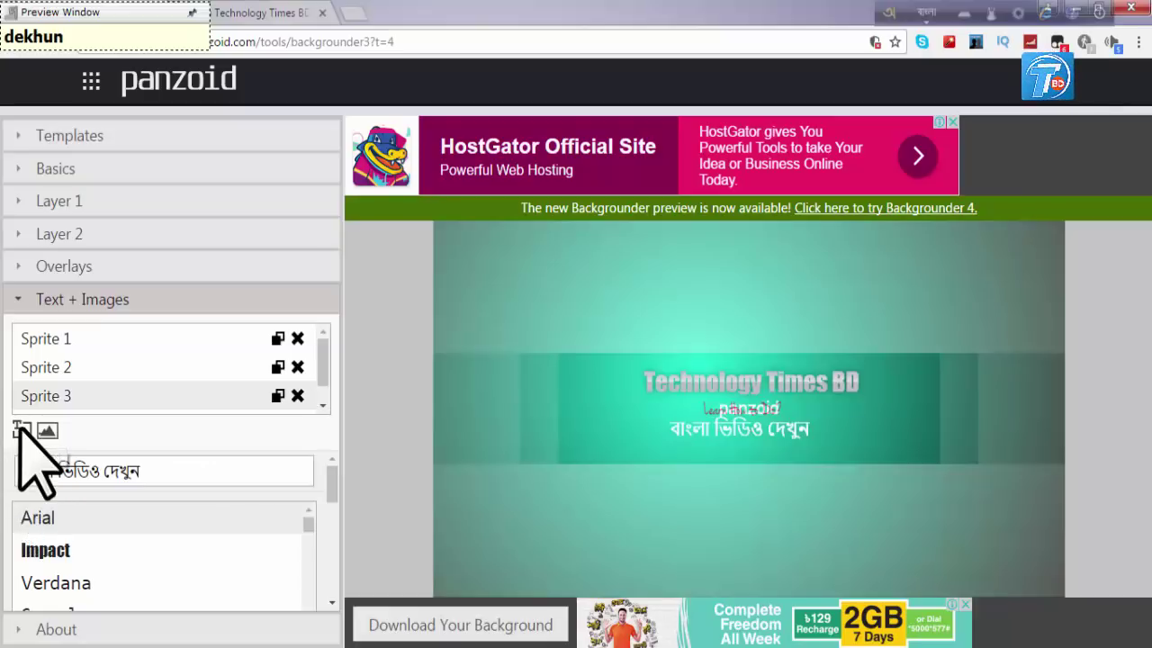
{"action": "scroll", "coordinate": [141, 396], "scroll_direction": "down", "scroll_amount": 1}
{"action": "left_click", "coordinate": [117, 400]}
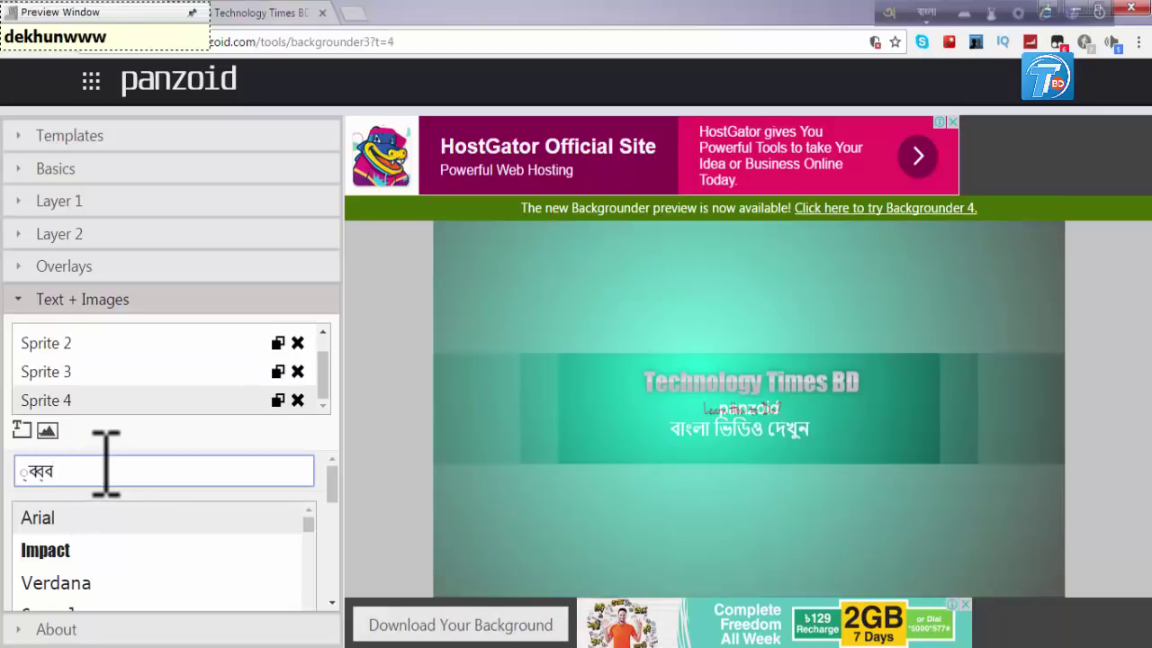
{"action": "left_click", "coordinate": [927, 13]}
{"action": "left_click", "coordinate": [105, 460]}
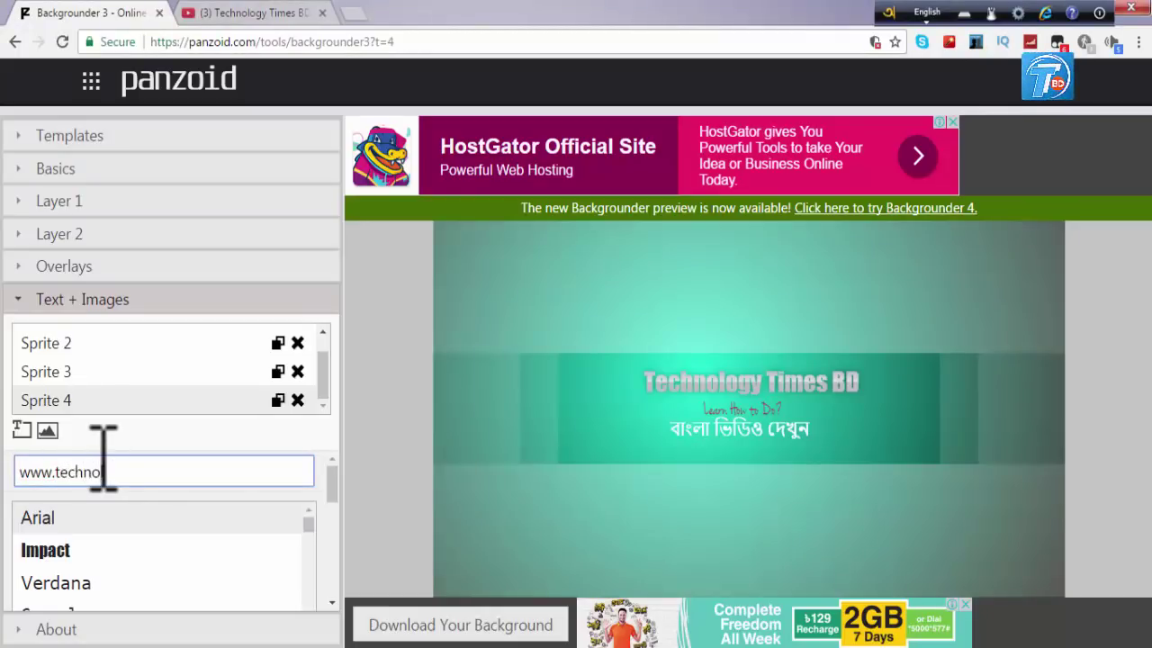
{"action": "type", "text": "www.technologytimesbd.com"}
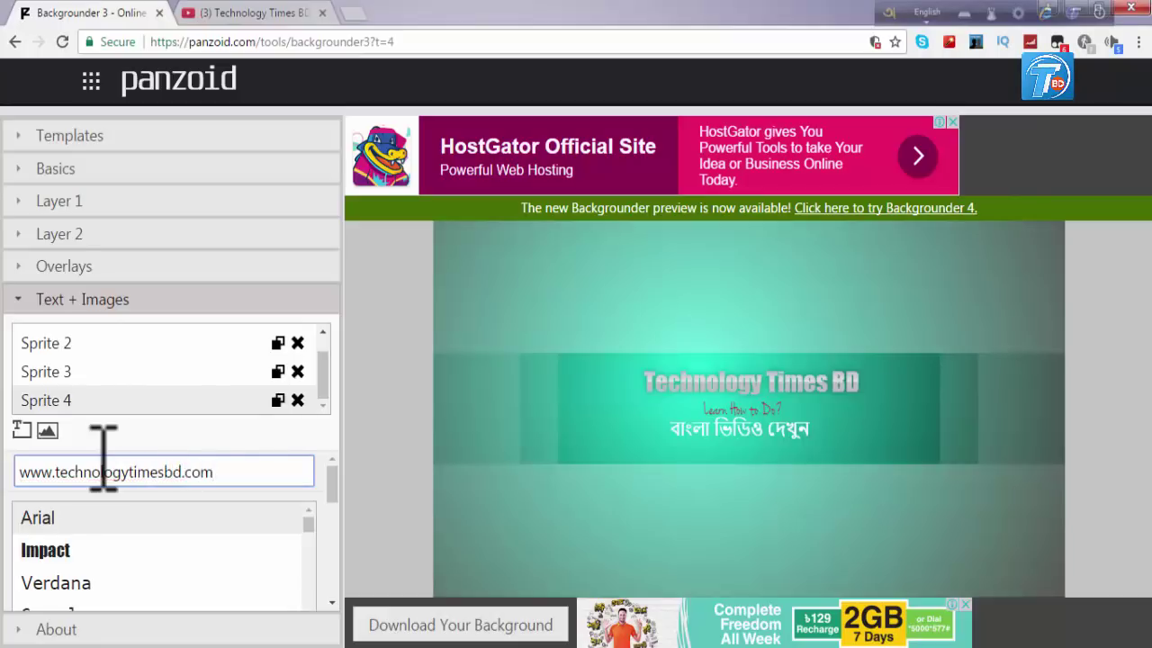
{"action": "left_click", "coordinate": [8, 493]}
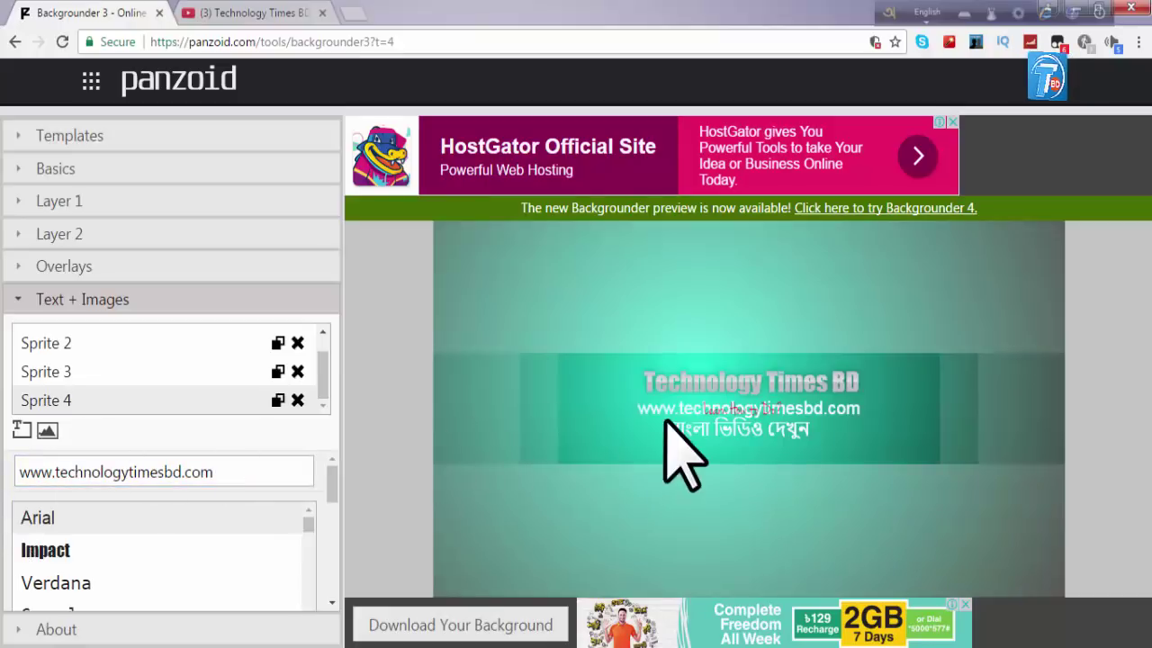
- Move the website address below the Bangla line and set its font to Adventure
{"action": "left_click_drag", "start_coordinate": [651, 410], "coordinate": [653, 447]}
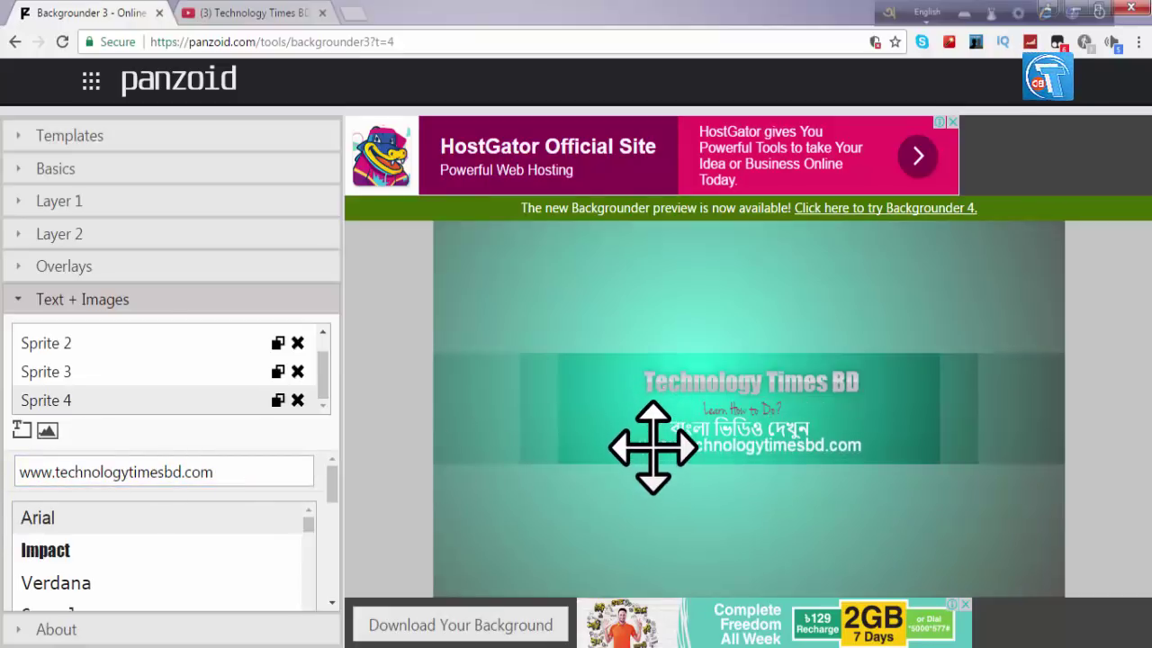
{"action": "left_click", "coordinate": [36, 550]}
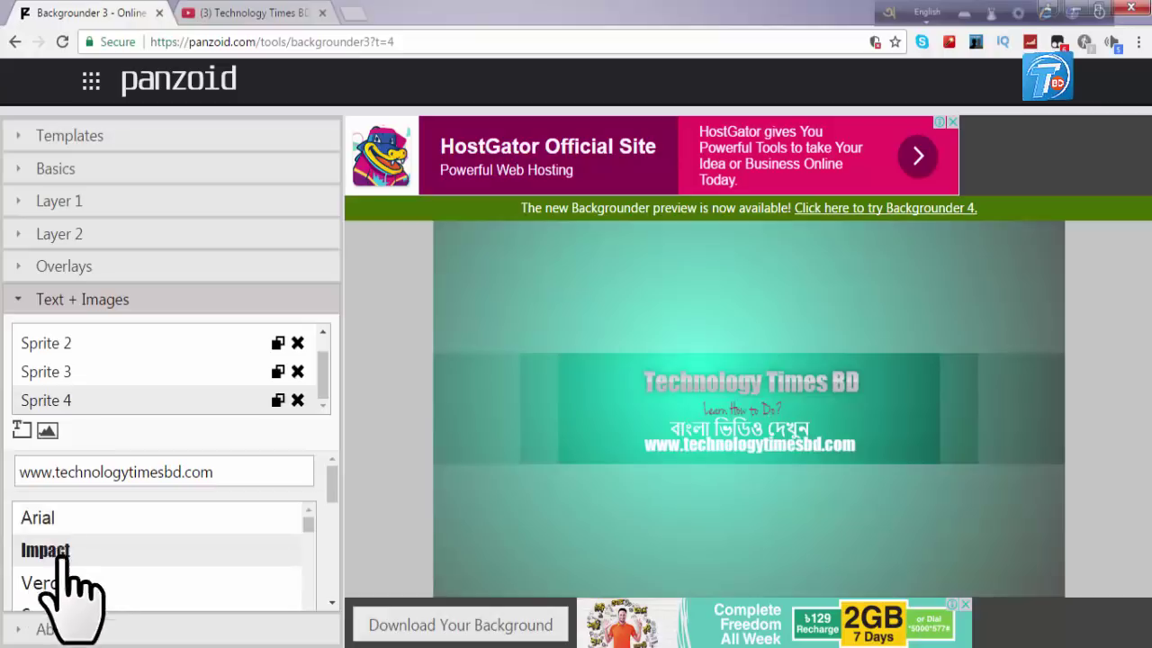
{"action": "scroll", "coordinate": [68, 557], "scroll_direction": "down", "scroll_amount": 2}
{"action": "left_click", "coordinate": [90, 556]}
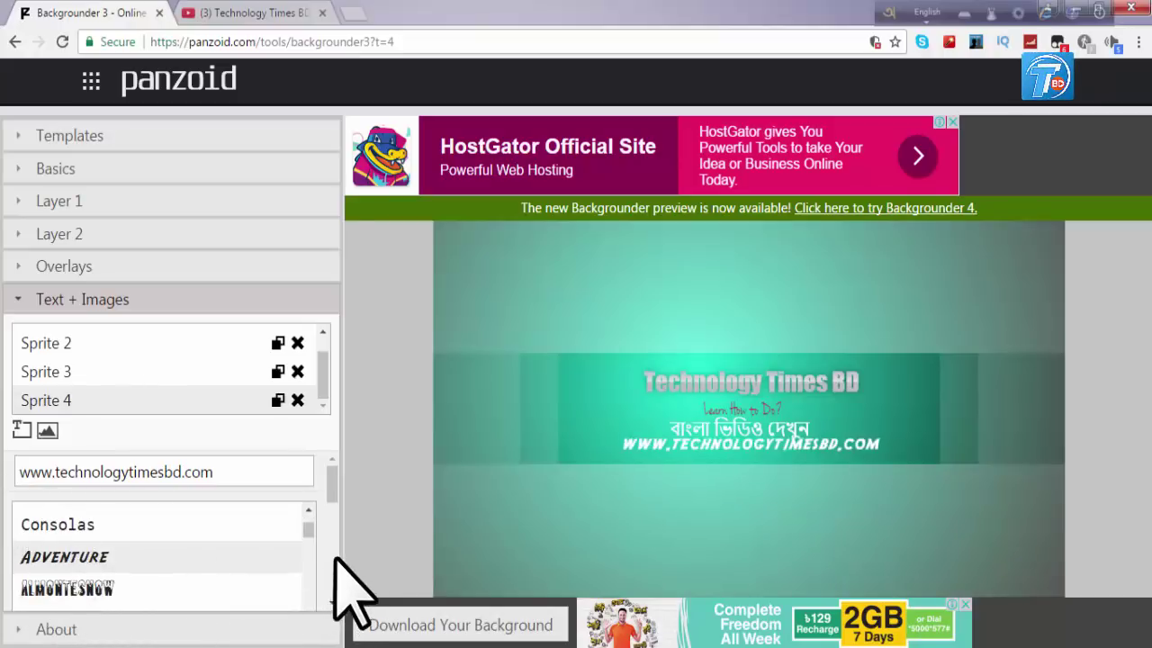
- Increase the font size of the website address to 83
{"action": "scroll", "coordinate": [330, 551], "scroll_direction": "down", "scroll_amount": 5}
{"action": "scroll", "coordinate": [326, 547], "scroll_direction": "down", "scroll_amount": 3}
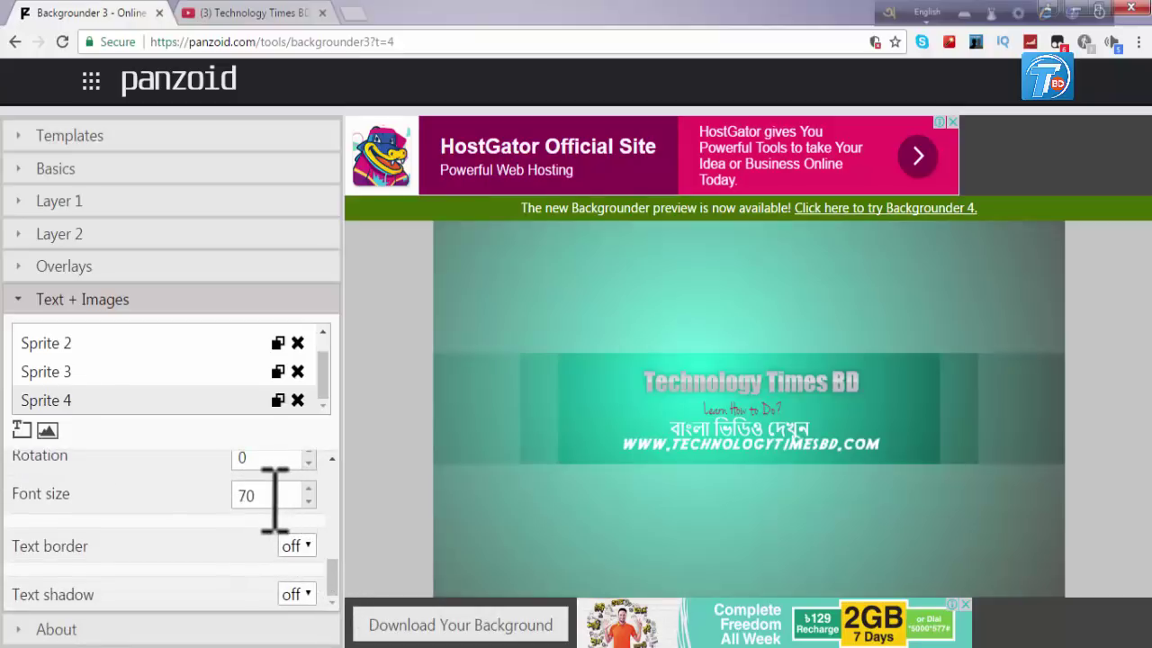
{"action": "left_click", "coordinate": [308, 488]}
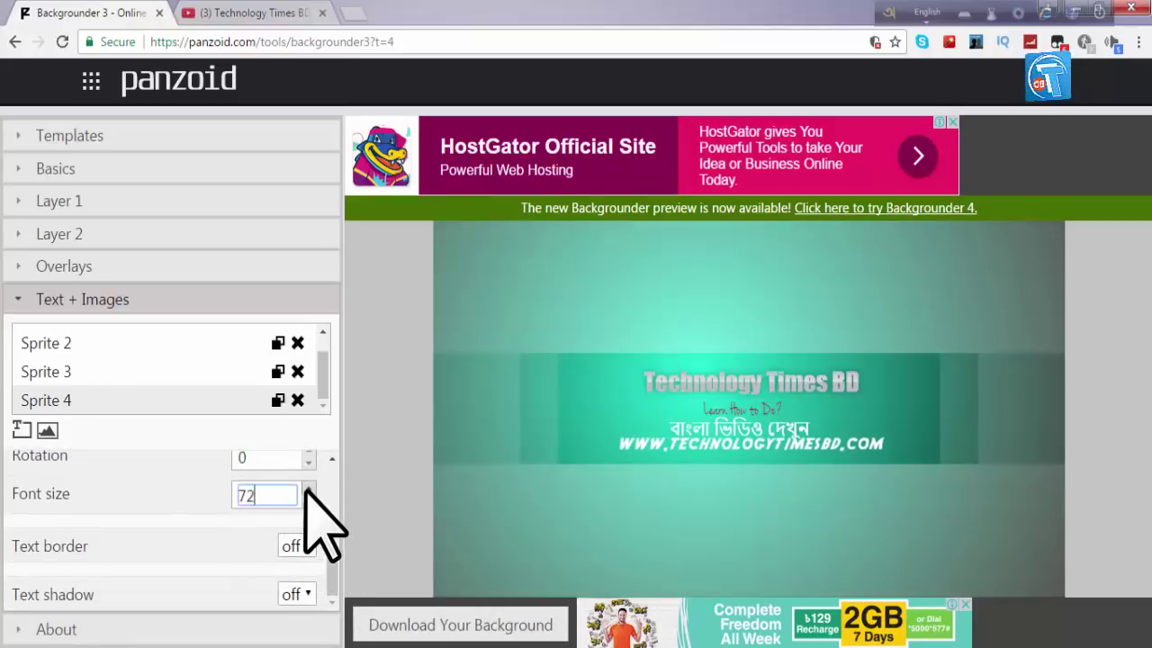
{"action": "left_click", "coordinate": [308, 489]}
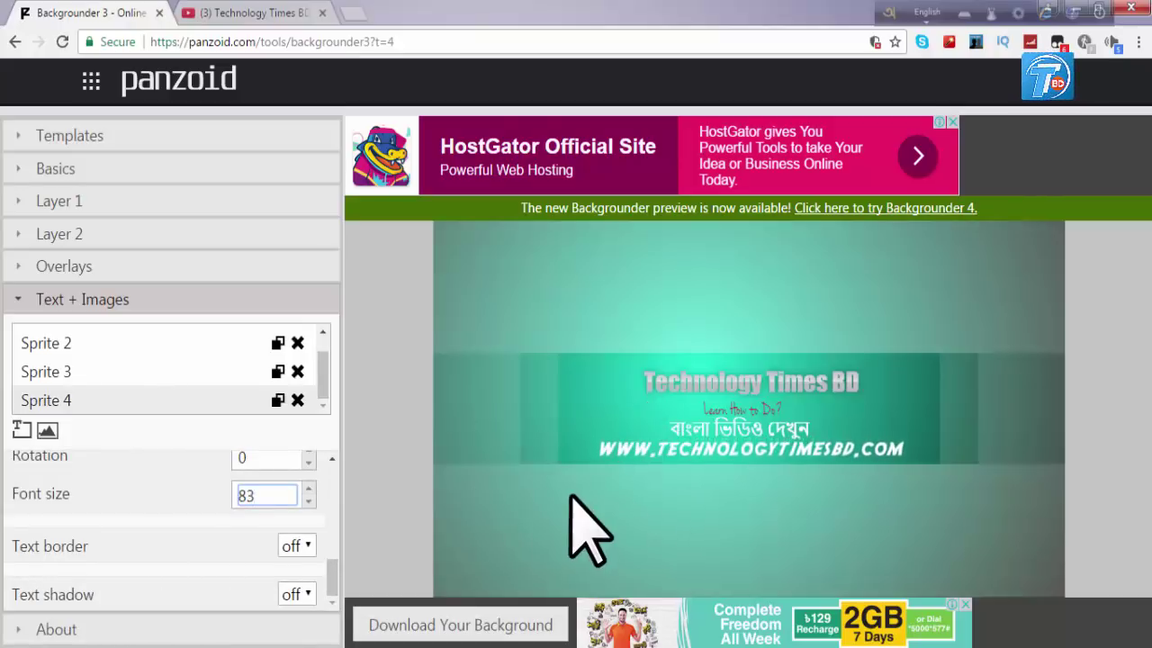
- Add an image sprite to the banner and select it for editing as Sprite 5
{"action": "left_click", "coordinate": [5, 325]}
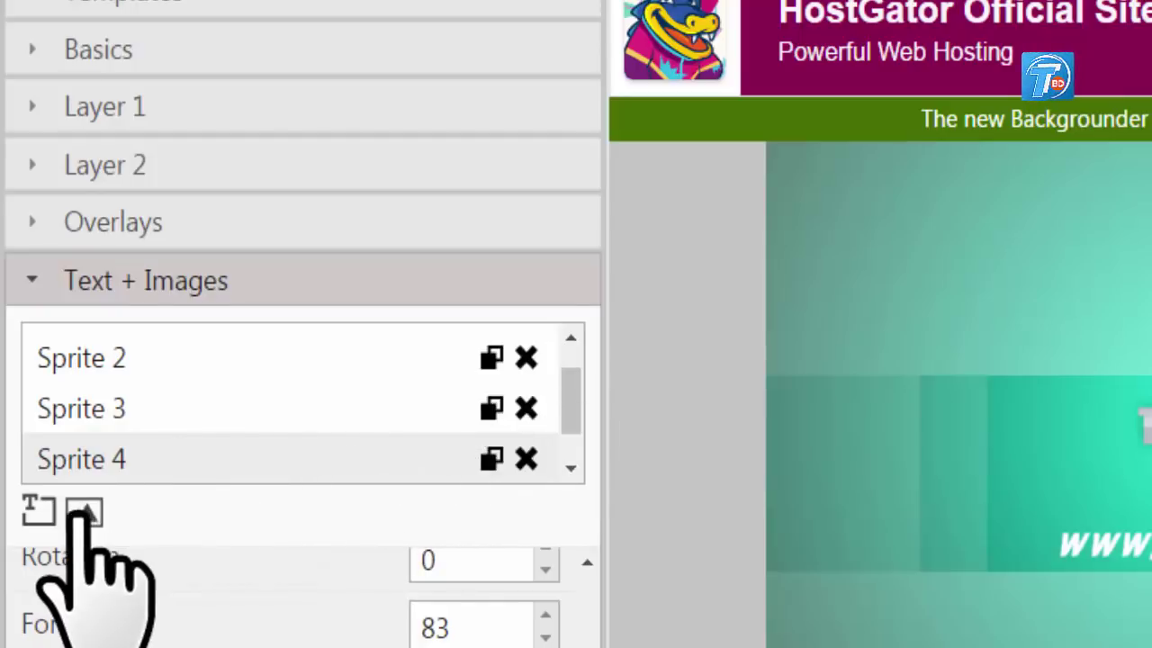
{"action": "scroll", "coordinate": [260, 423], "scroll_direction": "down", "scroll_amount": 1}
{"action": "left_click", "coordinate": [242, 460]}
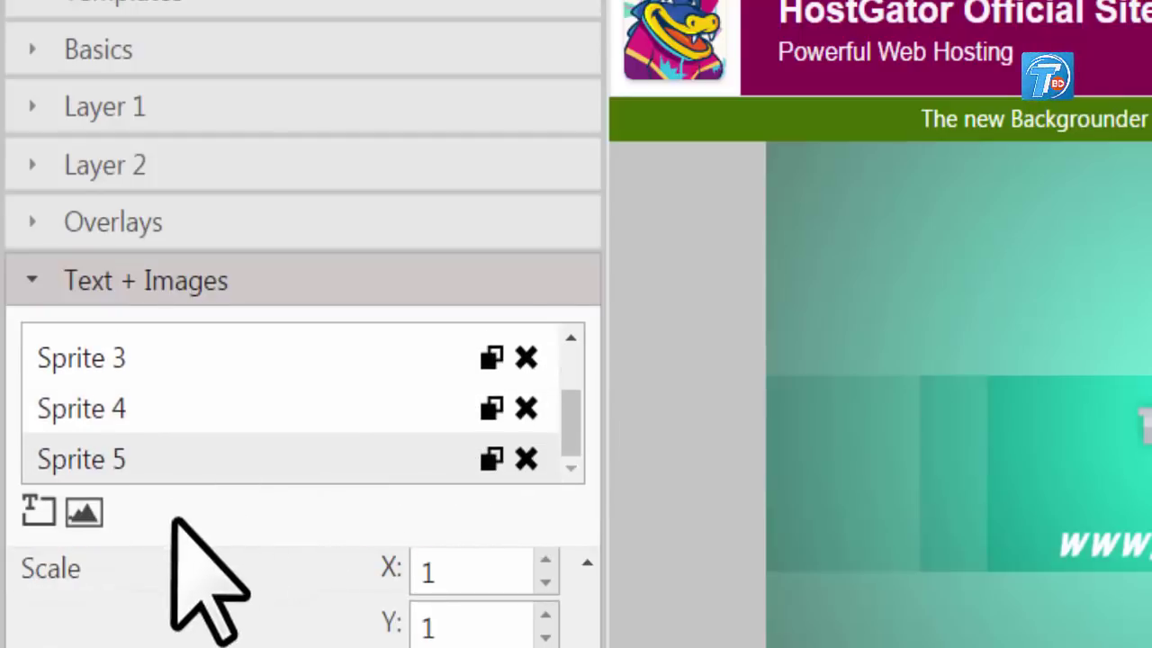
{"action": "scroll", "coordinate": [315, 575], "scroll_direction": "up", "scroll_amount": 2}
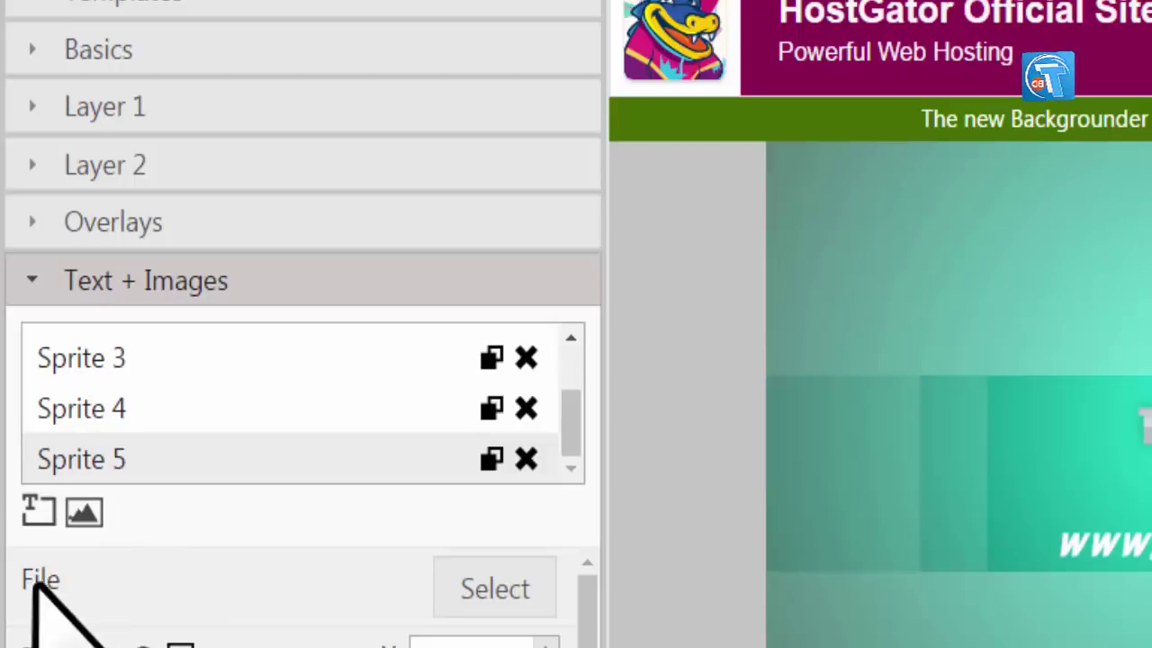
- Load the first picture of the boy writing at a desk from the desktop's "New folder" into Sprite 5
{"action": "left_click", "coordinate": [497, 594]}
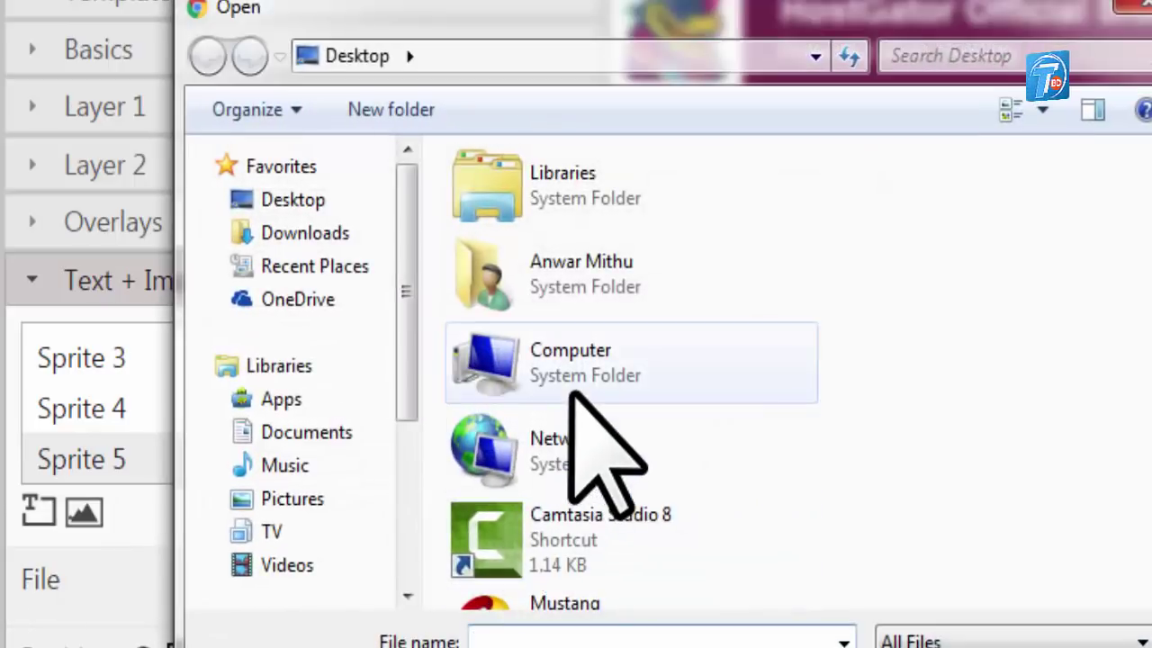
{"action": "scroll", "coordinate": [598, 462], "scroll_direction": "down", "scroll_amount": 3}
{"action": "scroll", "coordinate": [609, 531], "scroll_direction": "down", "scroll_amount": 3}
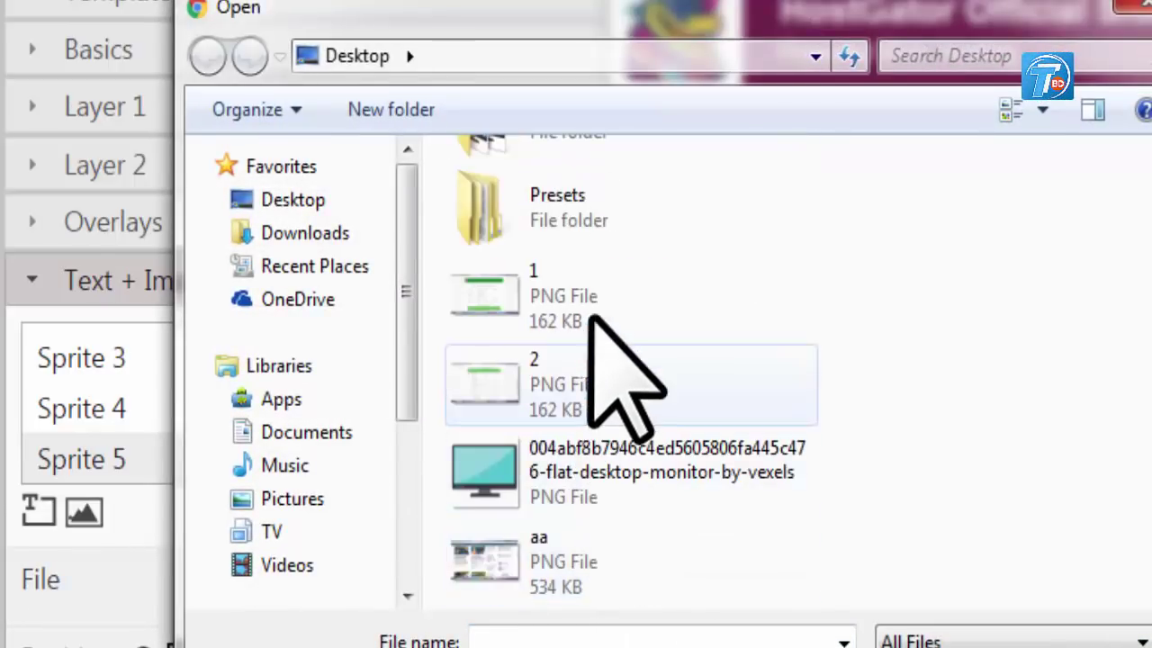
{"action": "scroll", "coordinate": [625, 317], "scroll_direction": "down", "scroll_amount": 3}
{"action": "scroll", "coordinate": [621, 310], "scroll_direction": "down", "scroll_amount": 1}
{"action": "scroll", "coordinate": [621, 310], "scroll_direction": "up", "scroll_amount": 5}
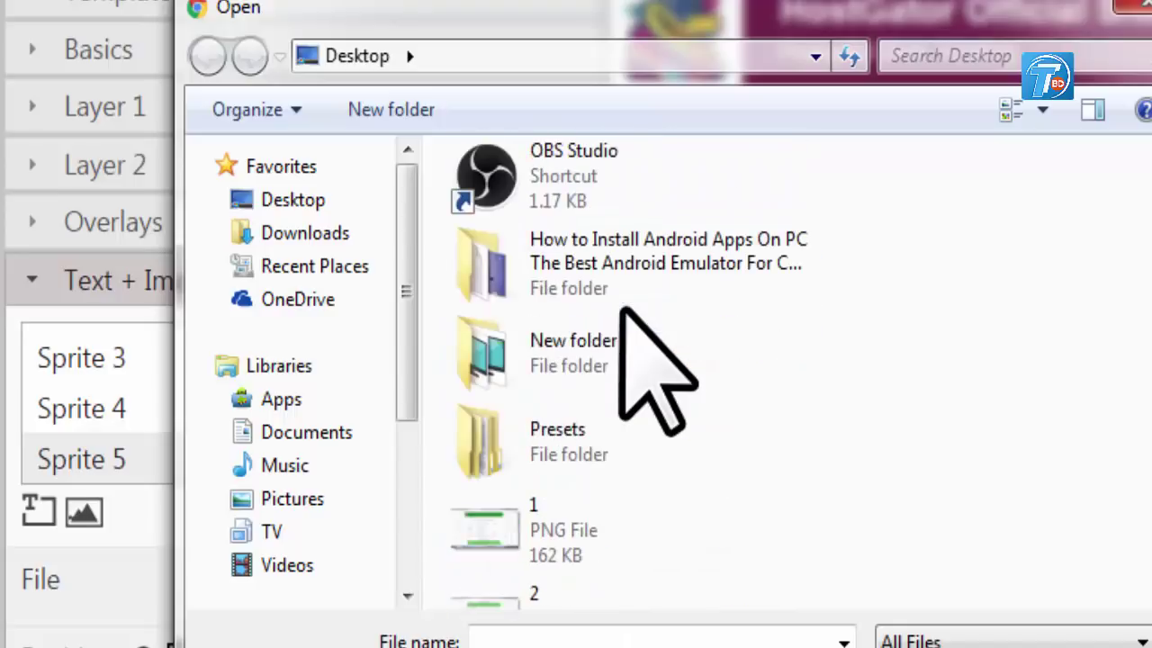
{"action": "scroll", "coordinate": [620, 311], "scroll_direction": "down", "scroll_amount": 2}
{"action": "scroll", "coordinate": [621, 310], "scroll_direction": "up", "scroll_amount": 2}
{"action": "double_click", "coordinate": [624, 329]}
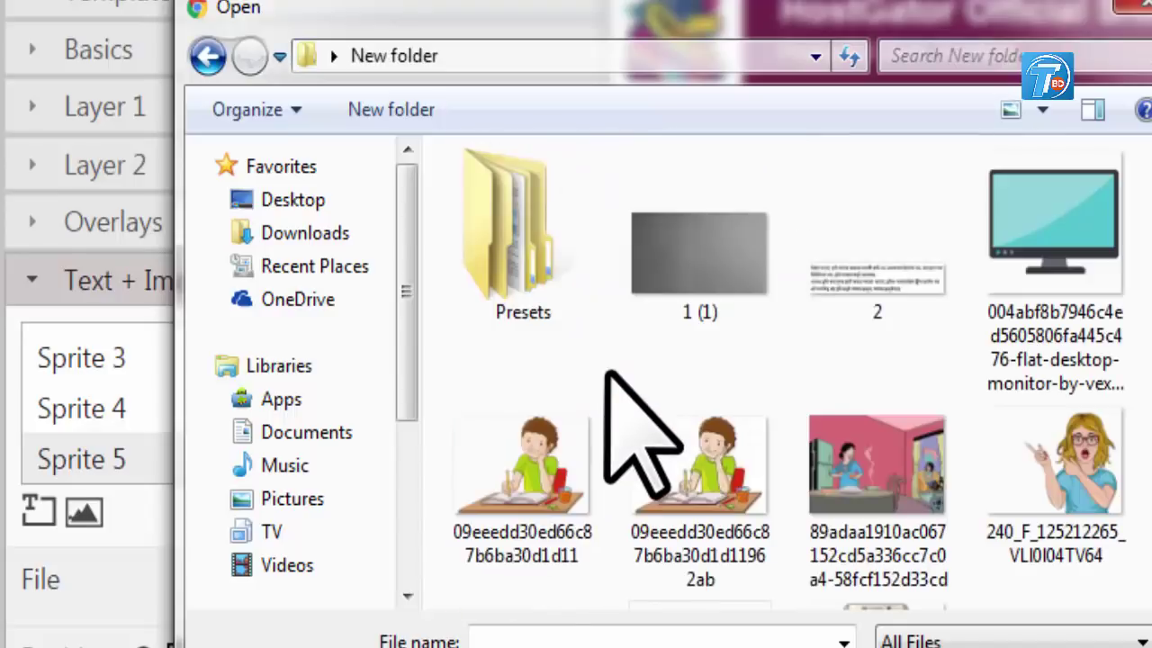
{"action": "scroll", "coordinate": [1102, 477], "scroll_direction": "down", "scroll_amount": 3}
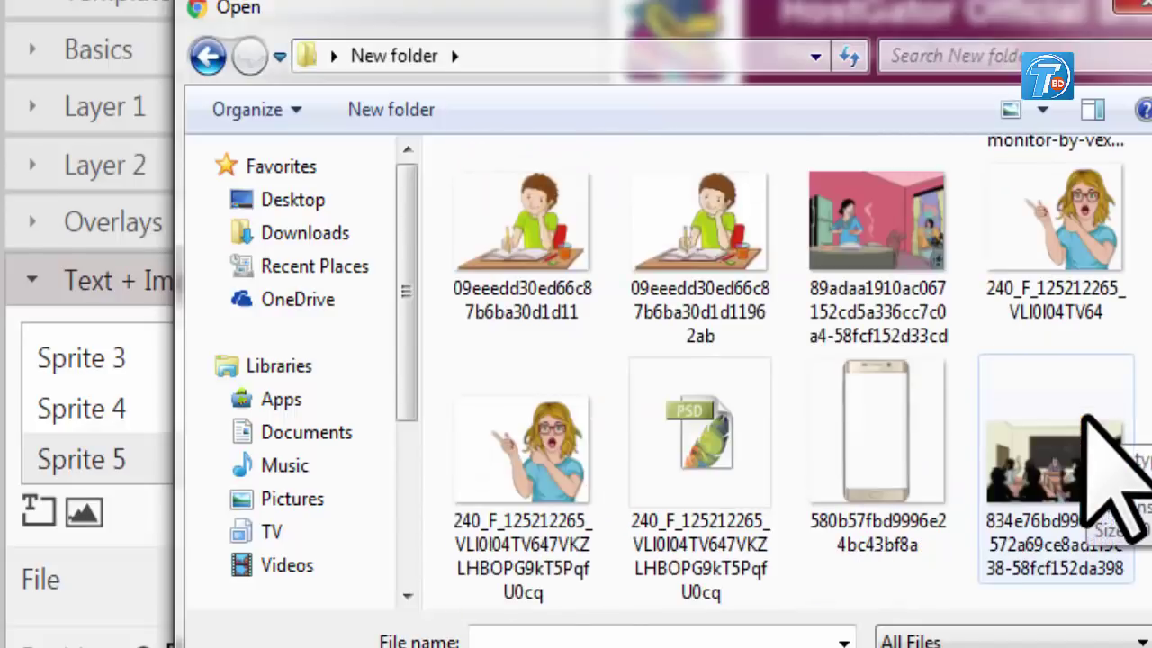
{"action": "scroll", "coordinate": [1103, 476], "scroll_direction": "up", "scroll_amount": 3}
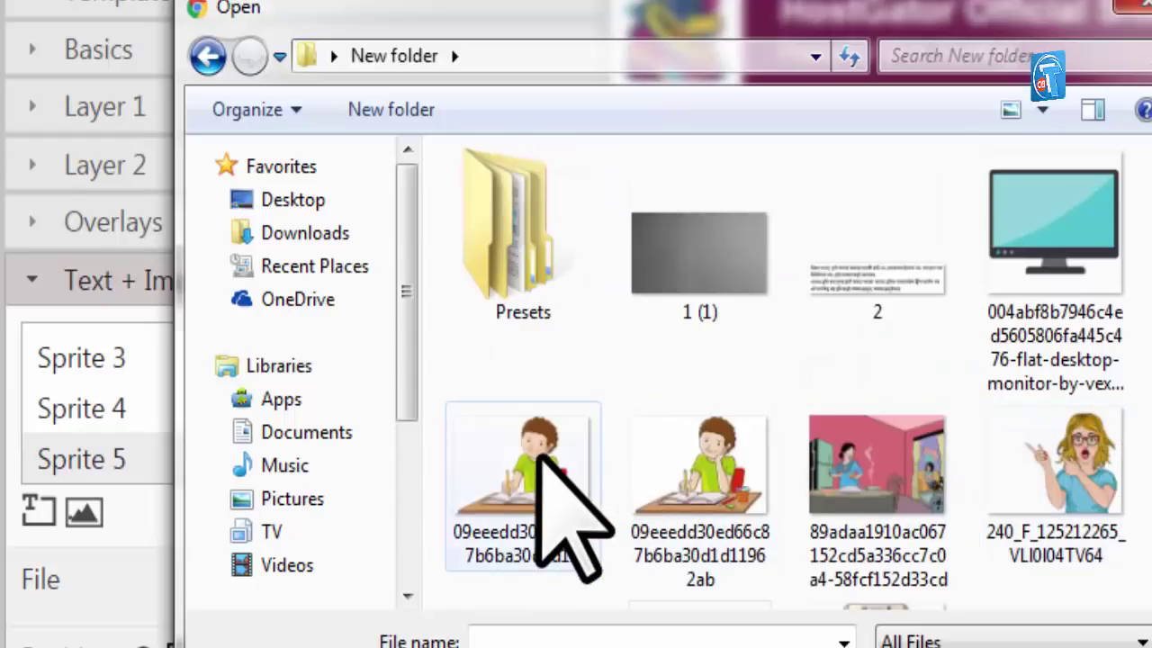
{"action": "left_click", "coordinate": [567, 486]}
{"action": "key", "text": "Return"}
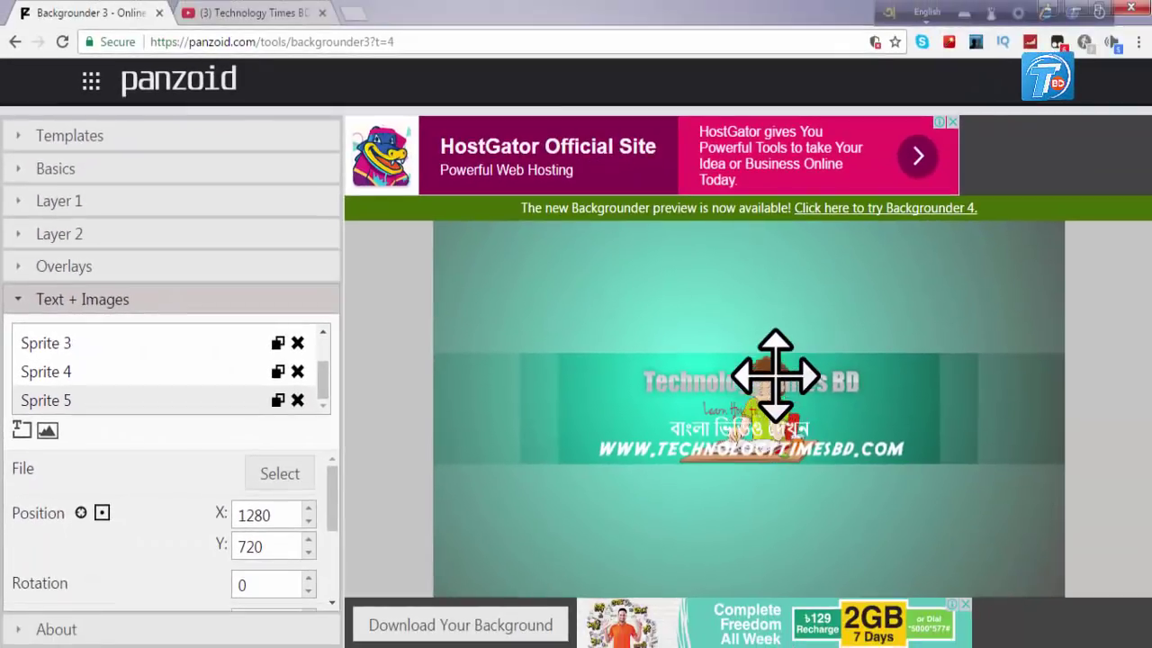
- Move the boy picture to the right end of the banner strip, at about X 2272, Y 723
{"action": "left_click_drag", "start_coordinate": [774, 375], "coordinate": [1016, 364]}
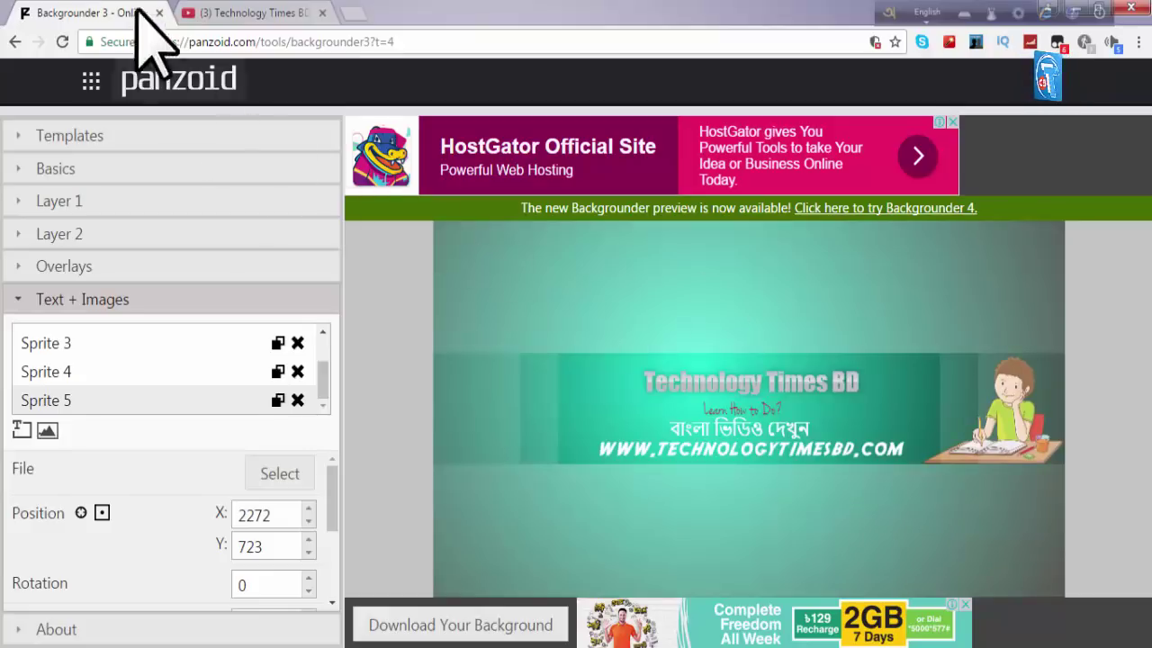
{"action": "left_click", "coordinate": [252, 12]}
{"action": "left_click", "coordinate": [103, 13]}
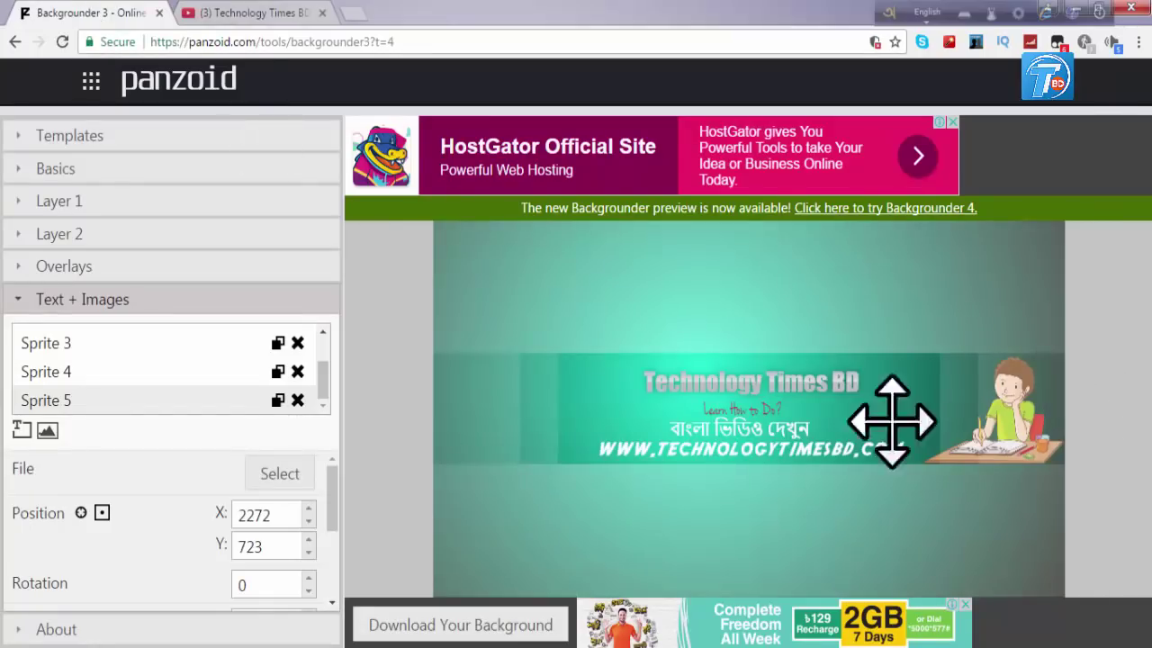
- Render the finished banner and download it as a PNG image
{"action": "left_click", "coordinate": [527, 630]}
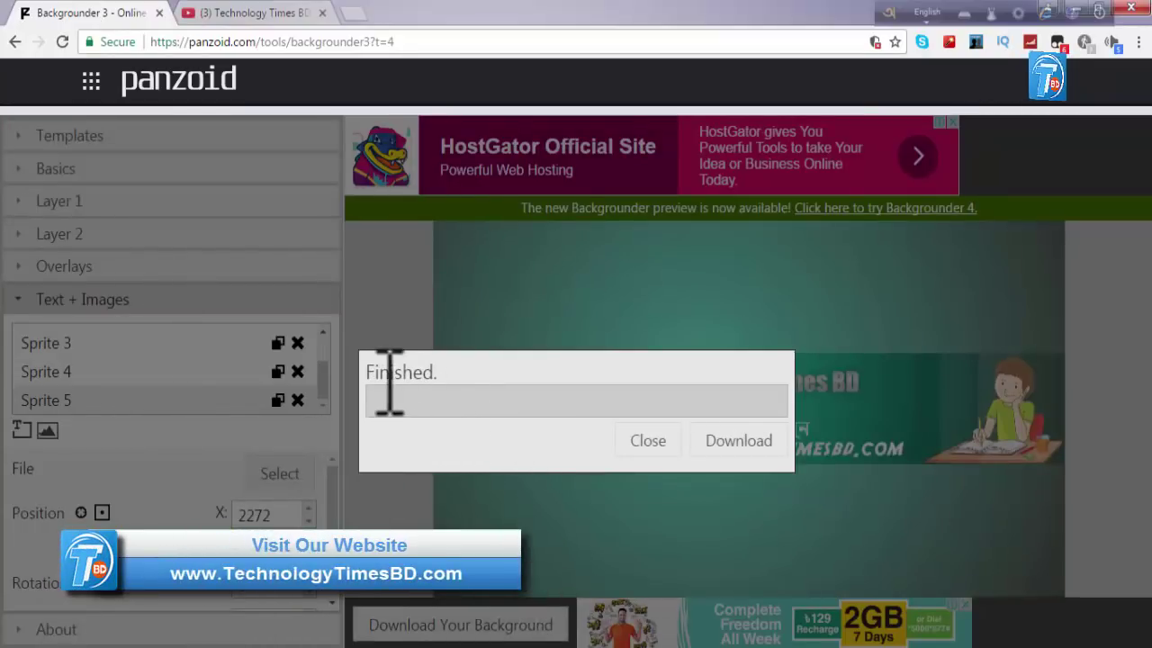
{"action": "left_click_drag", "start_coordinate": [376, 377], "coordinate": [504, 367]}
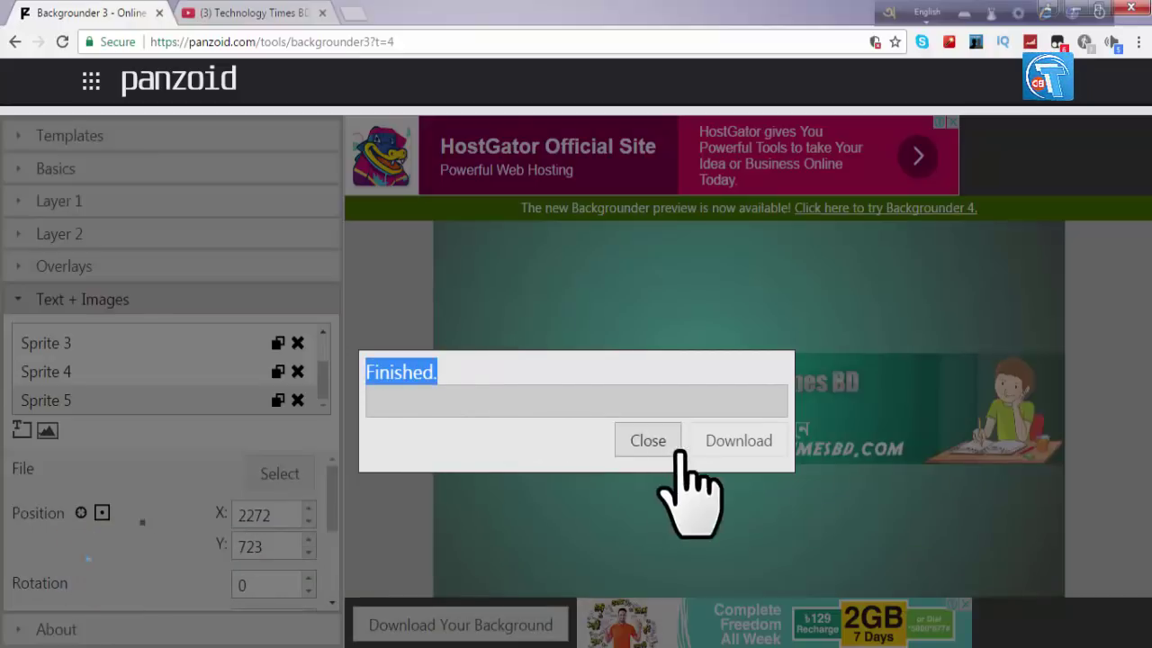
{"action": "left_click", "coordinate": [734, 443]}
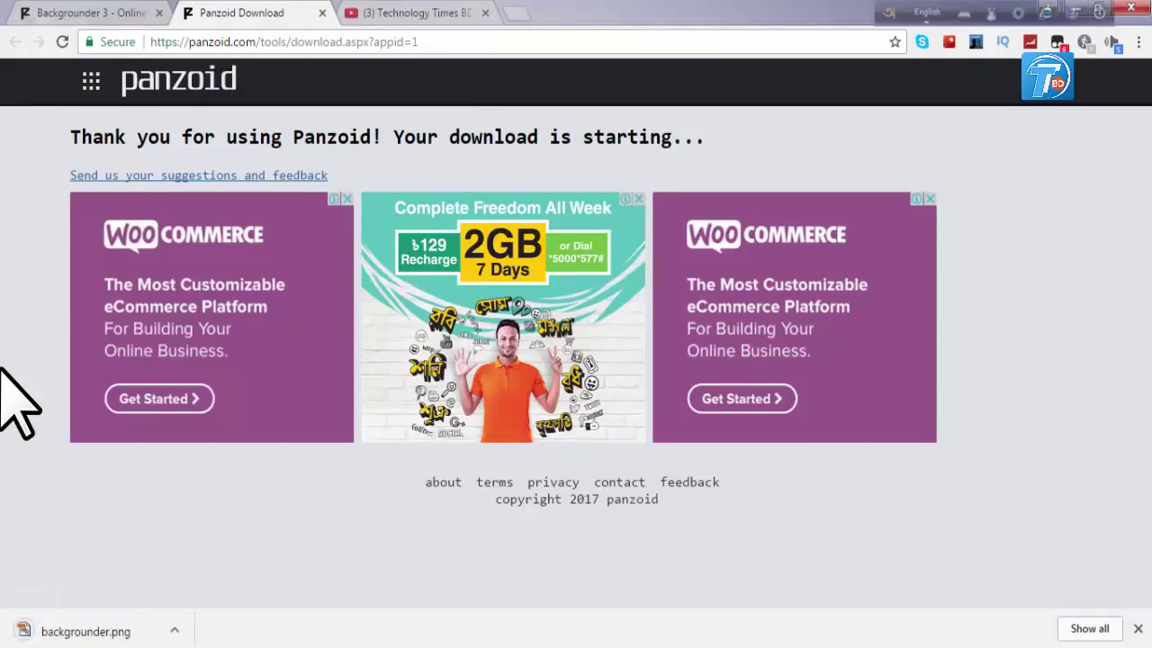
- Show the downloaded backgrounder.png in its folder and open it in Adobe ImageReady to check the banner
{"action": "left_click", "coordinate": [172, 632]}
{"action": "left_click", "coordinate": [216, 572]}
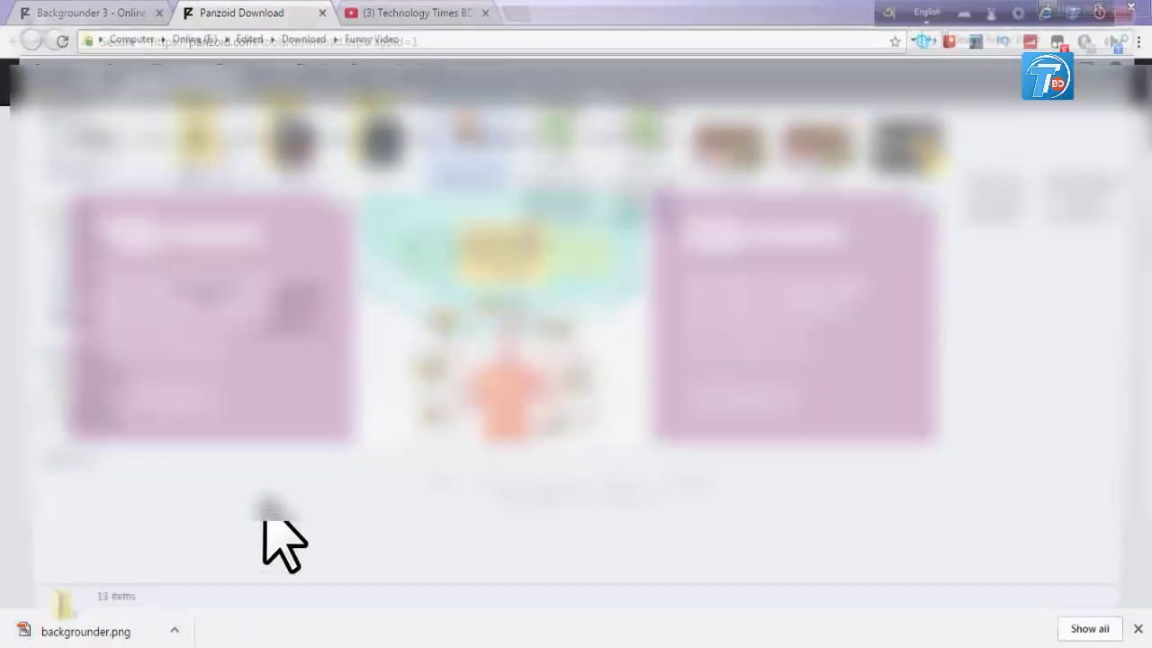
{"action": "left_click_drag", "start_coordinate": [483, 187], "coordinate": [504, 214]}
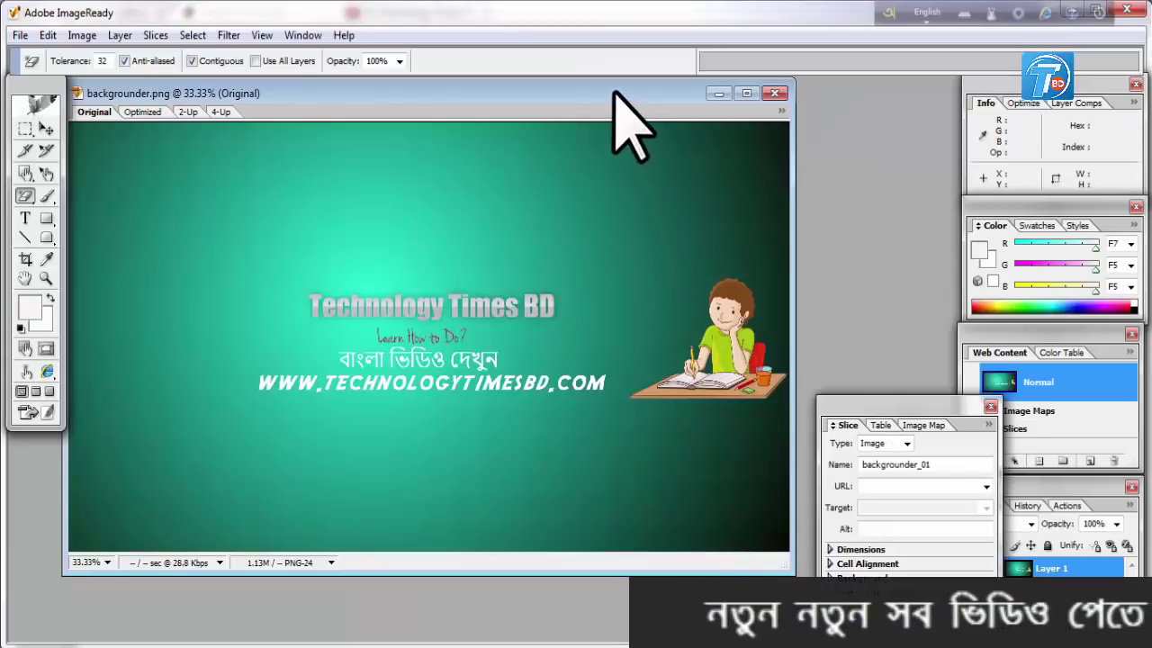
{"action": "left_click_drag", "start_coordinate": [612, 90], "coordinate": [629, 92]}
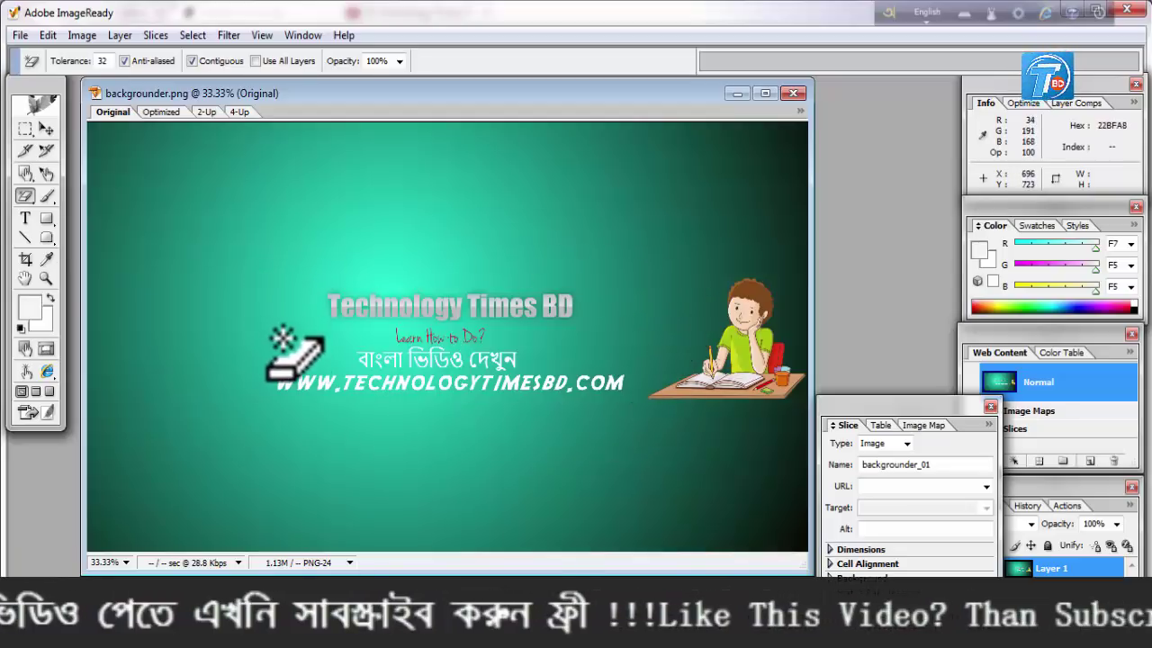
- Close the image and put away its folder window, returning to the browser to view the Technology Times BD YouTube channel page
{"action": "left_click", "coordinate": [1128, 8]}
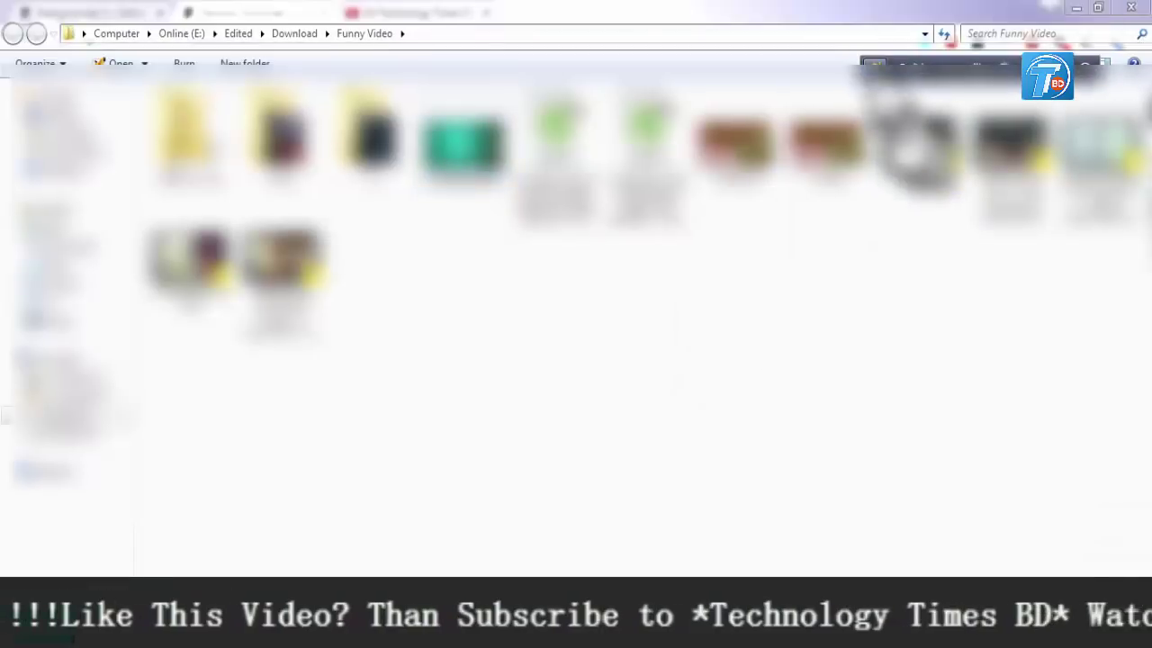
{"action": "left_click", "coordinate": [1070, 11]}
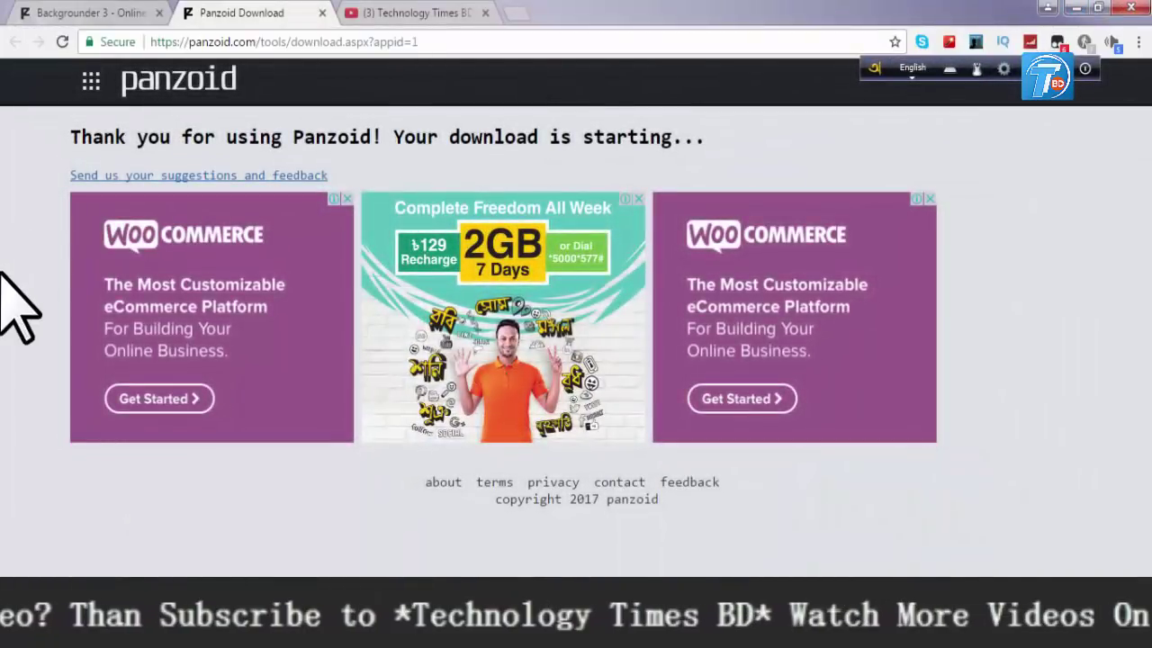
{"action": "left_click", "coordinate": [355, 12]}
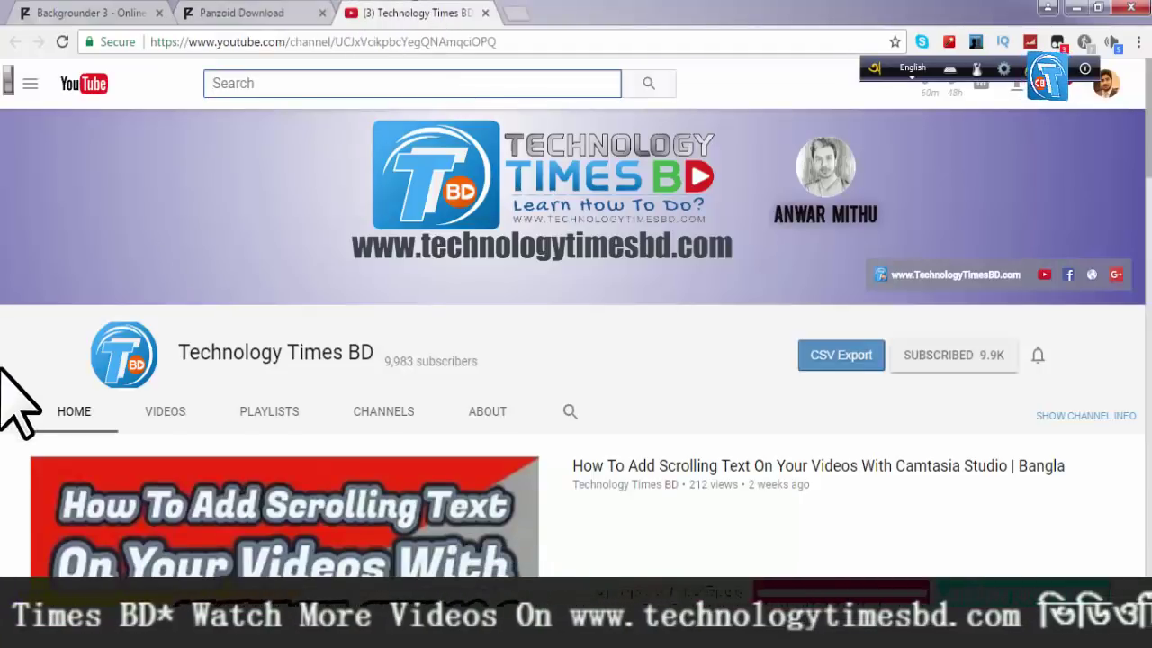